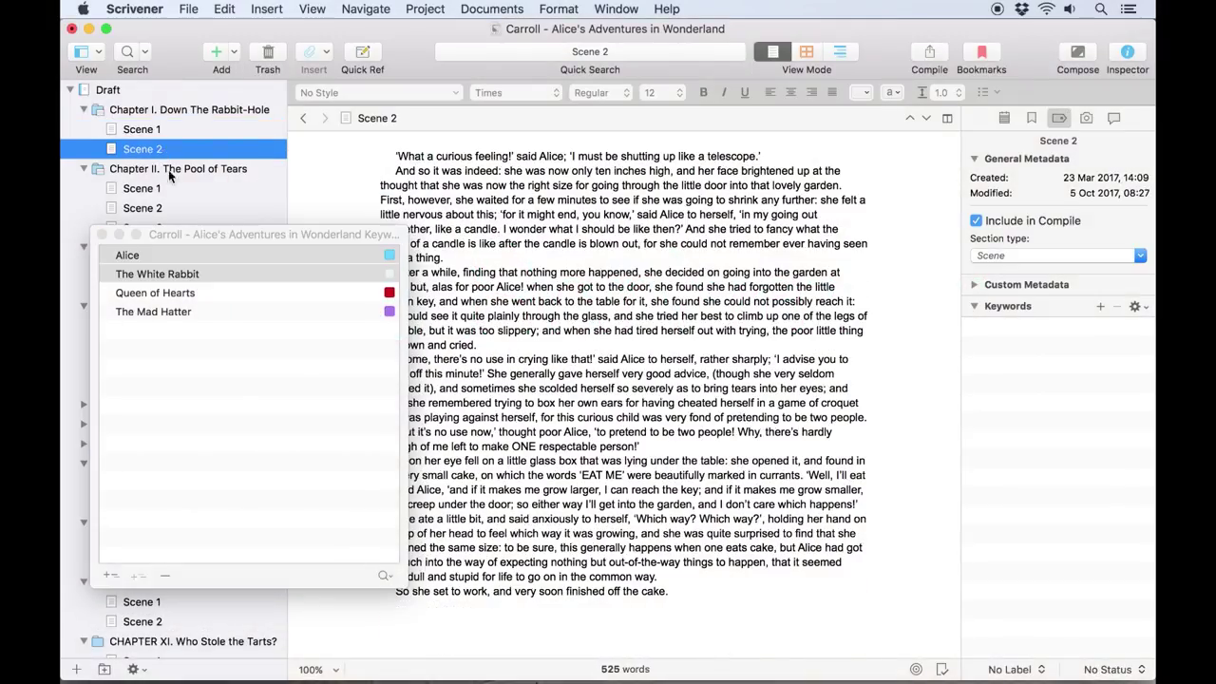
- Drag the Alice keyword onto Chapter I Scene 2 and then Chapter II Scene 1
left_click(196, 258)
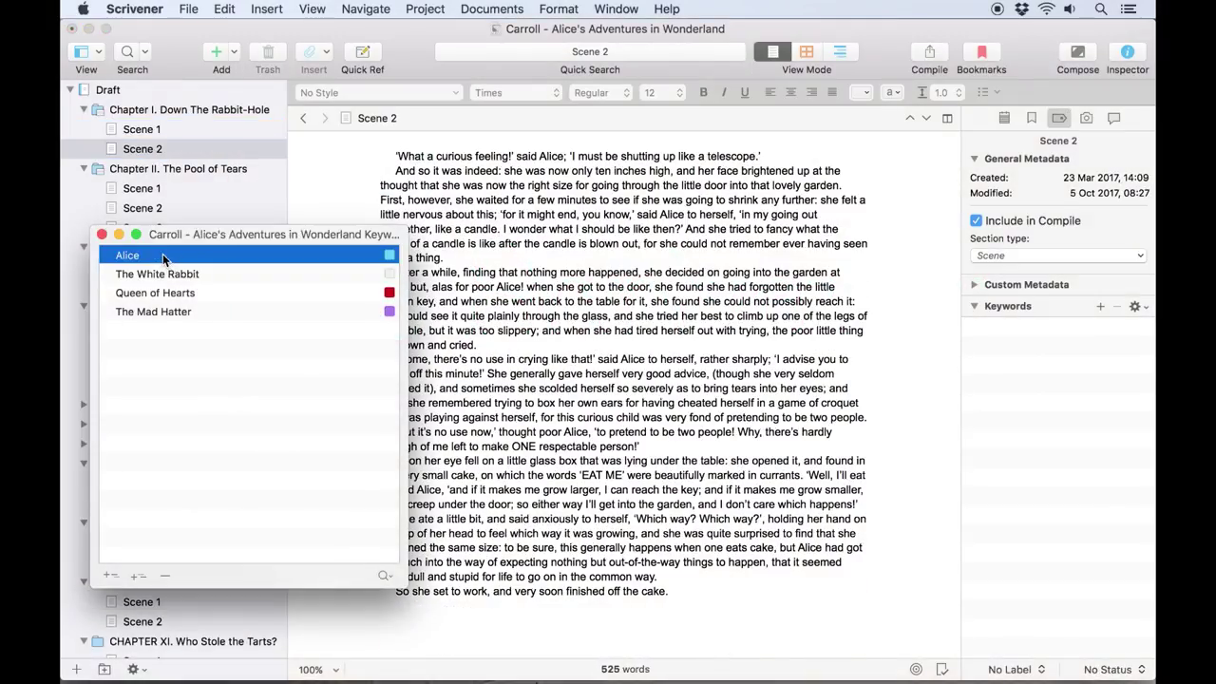
left_click_drag(165, 257, 1050, 353)
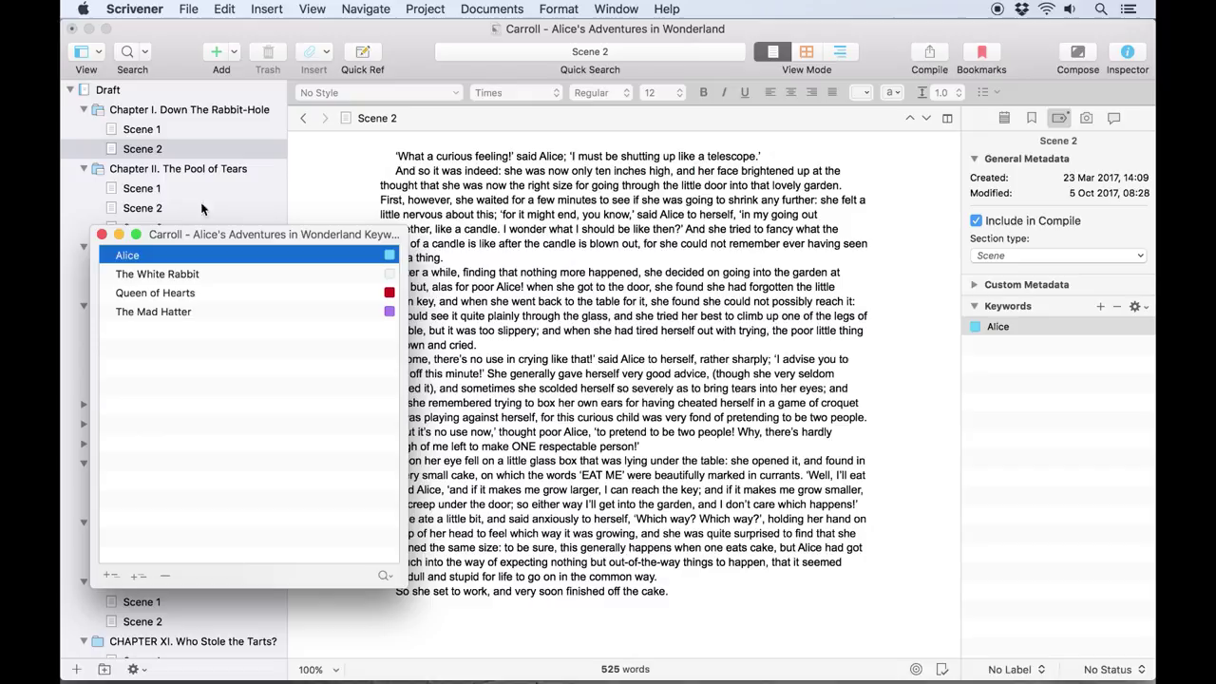
left_click(174, 187)
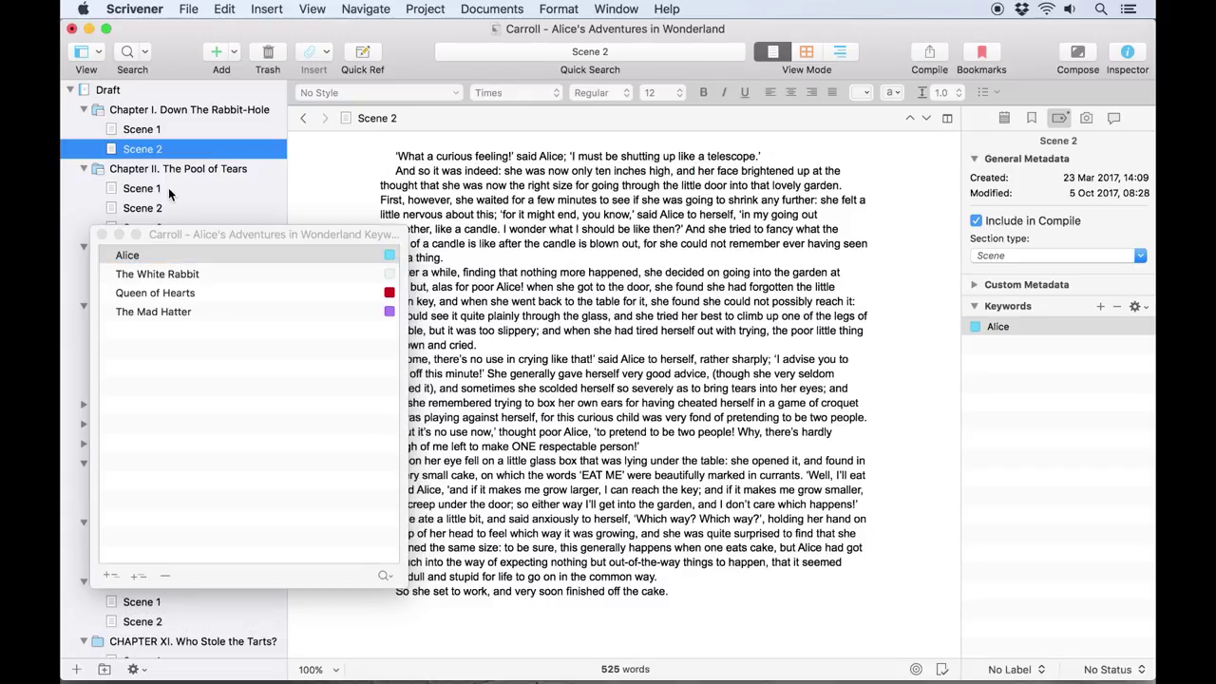
left_click(169, 189)
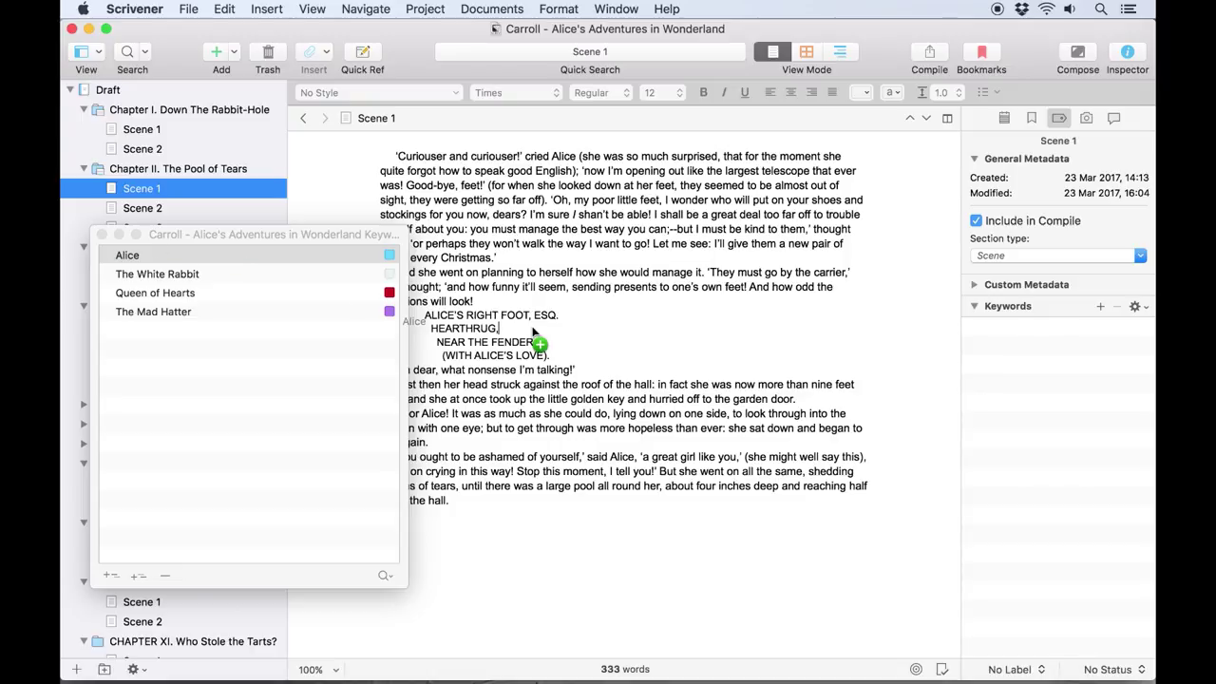
left_click_drag(245, 260, 1026, 328)
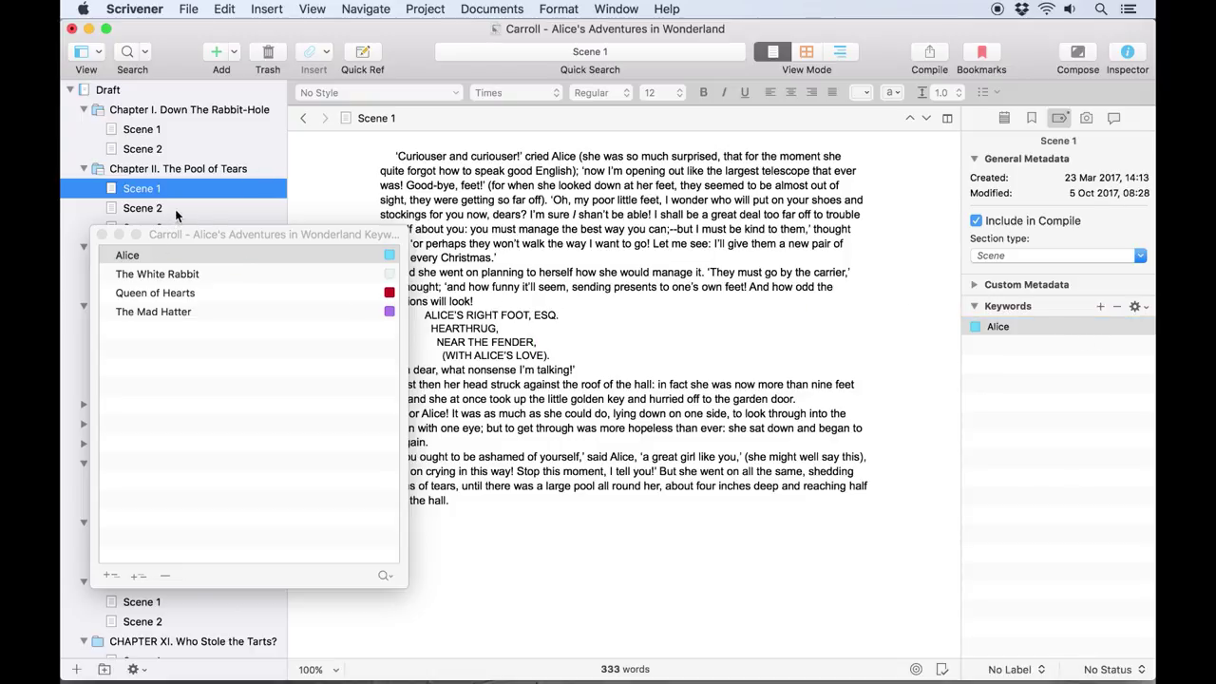
- Add The White Rabbit keyword to Chapter II Scene 2
left_click(175, 209)
left_click(212, 260)
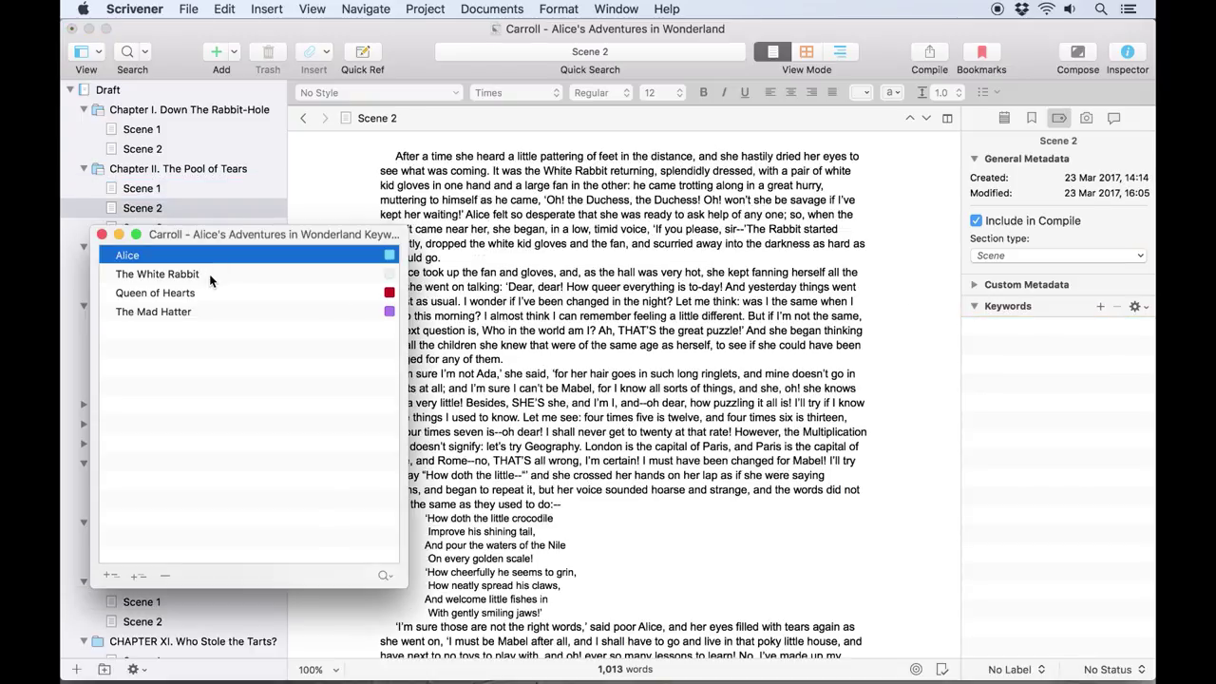
mouse_move(209, 273)
left_mouse_down()
mouse_move(533, 263)
mouse_move(1017, 363)
left_mouse_up()
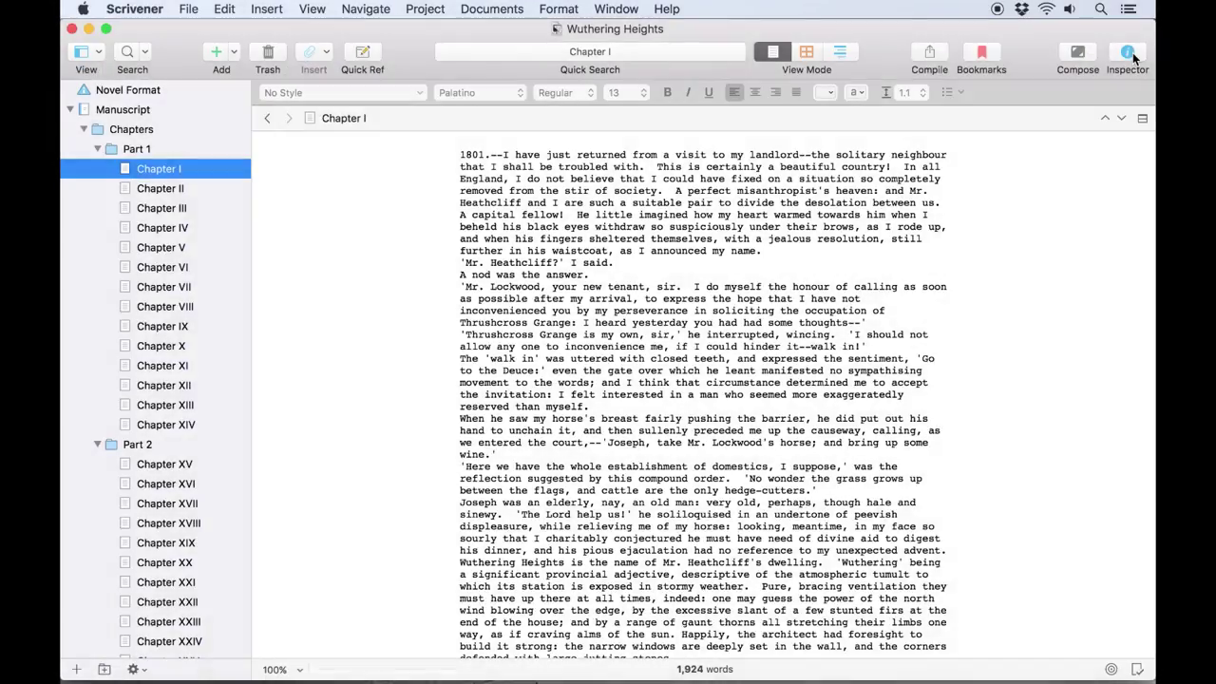
- Bring up Chapter I's synopsis, then its metadata, and the Keywords options menu
left_click(1128, 54)
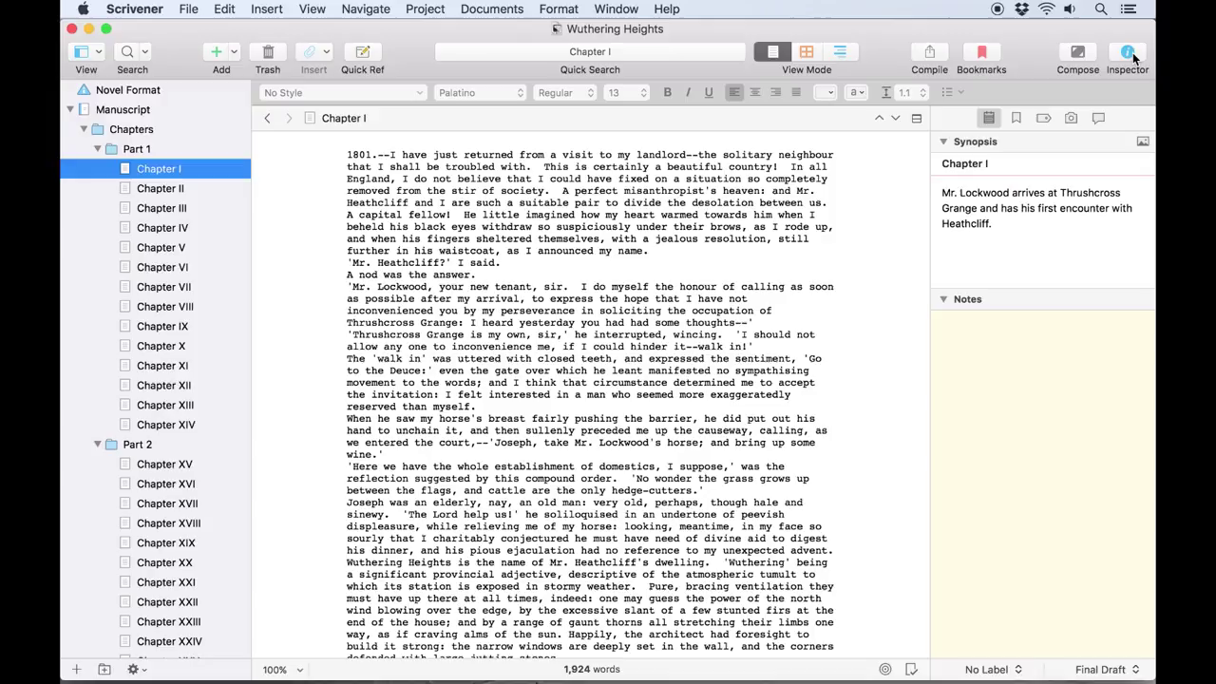
left_click(1044, 119)
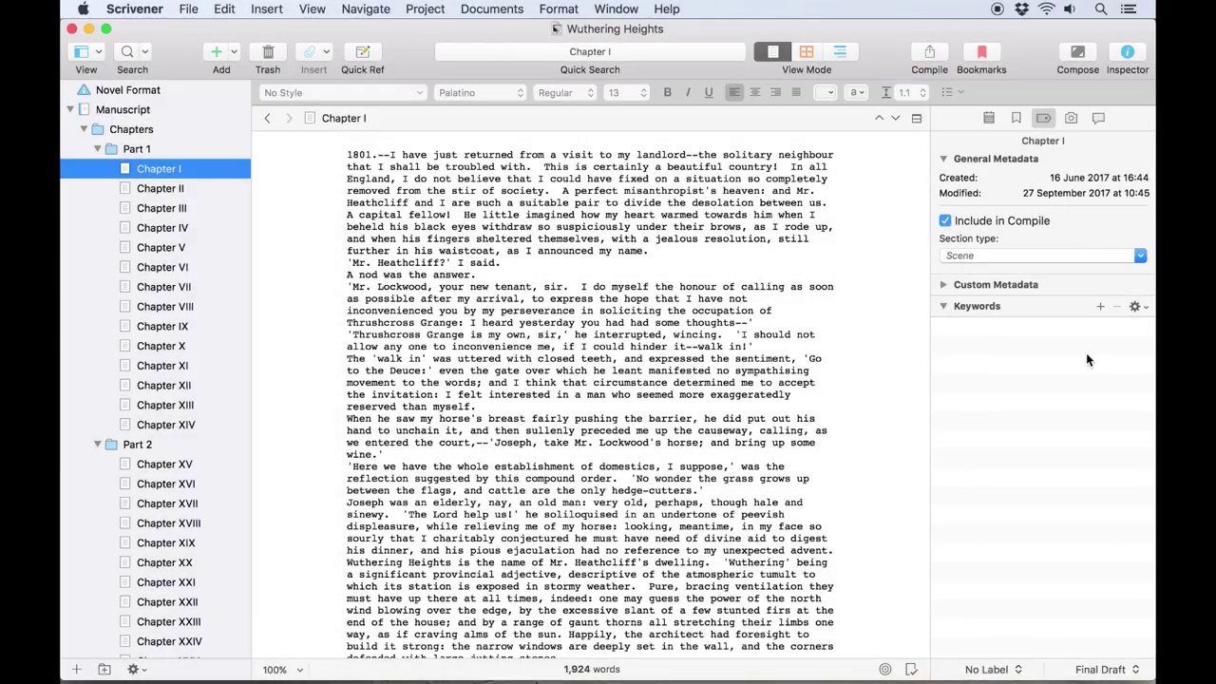
left_click(1134, 306)
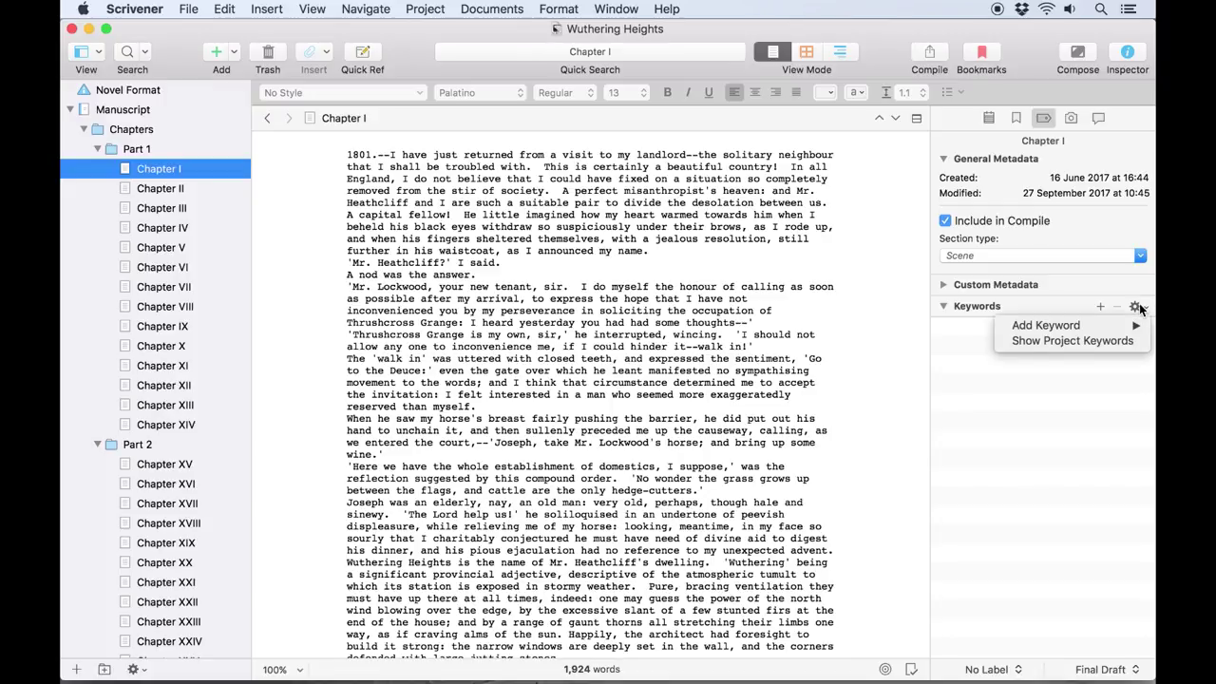
- Toggle the Project Keywords window via the Project menu and move it up and left
left_click(1121, 342)
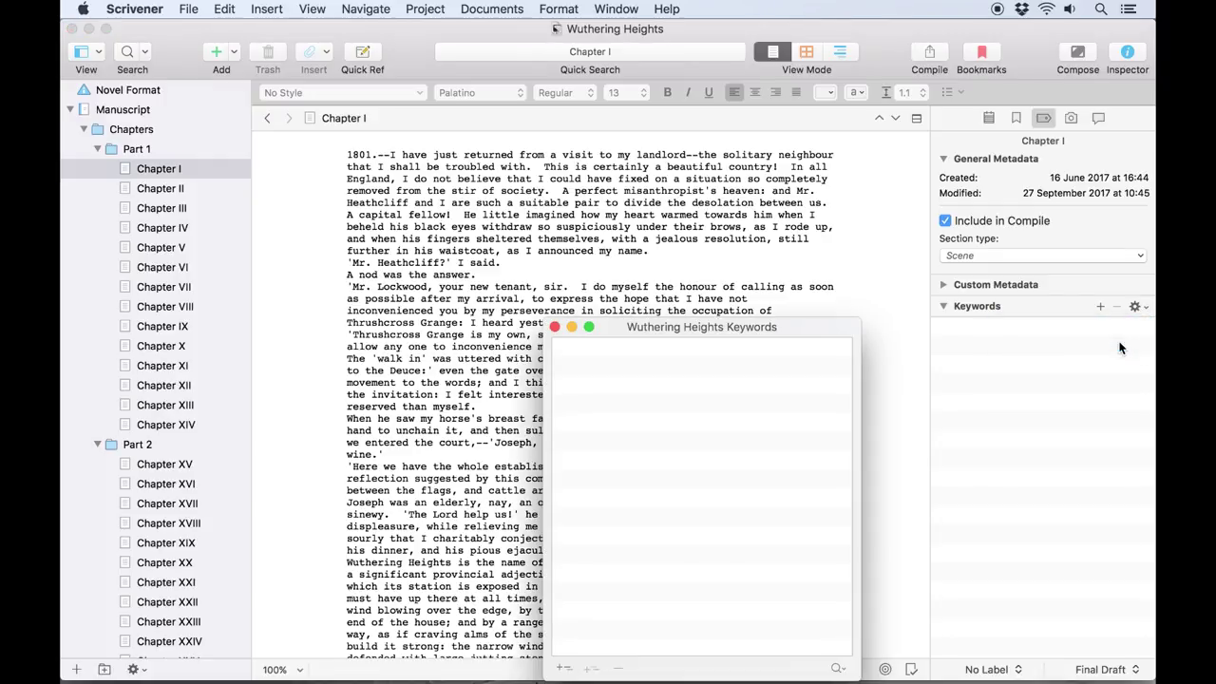
left_click(424, 9)
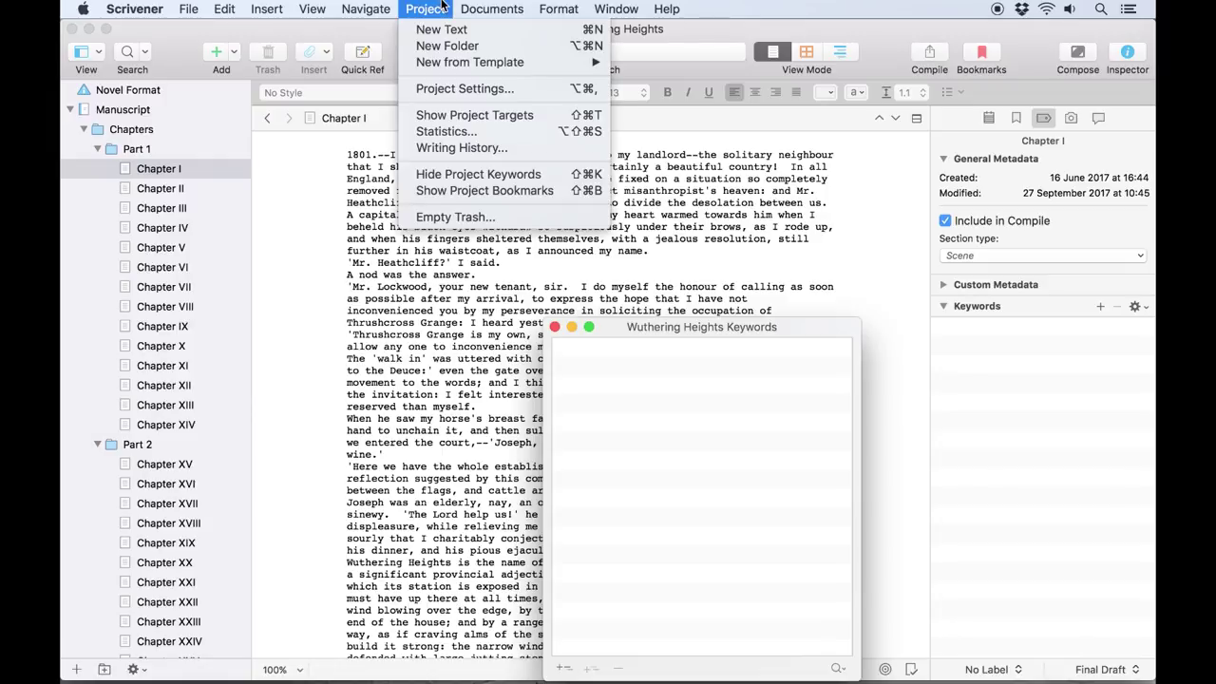
left_click(446, 176)
left_click(424, 9)
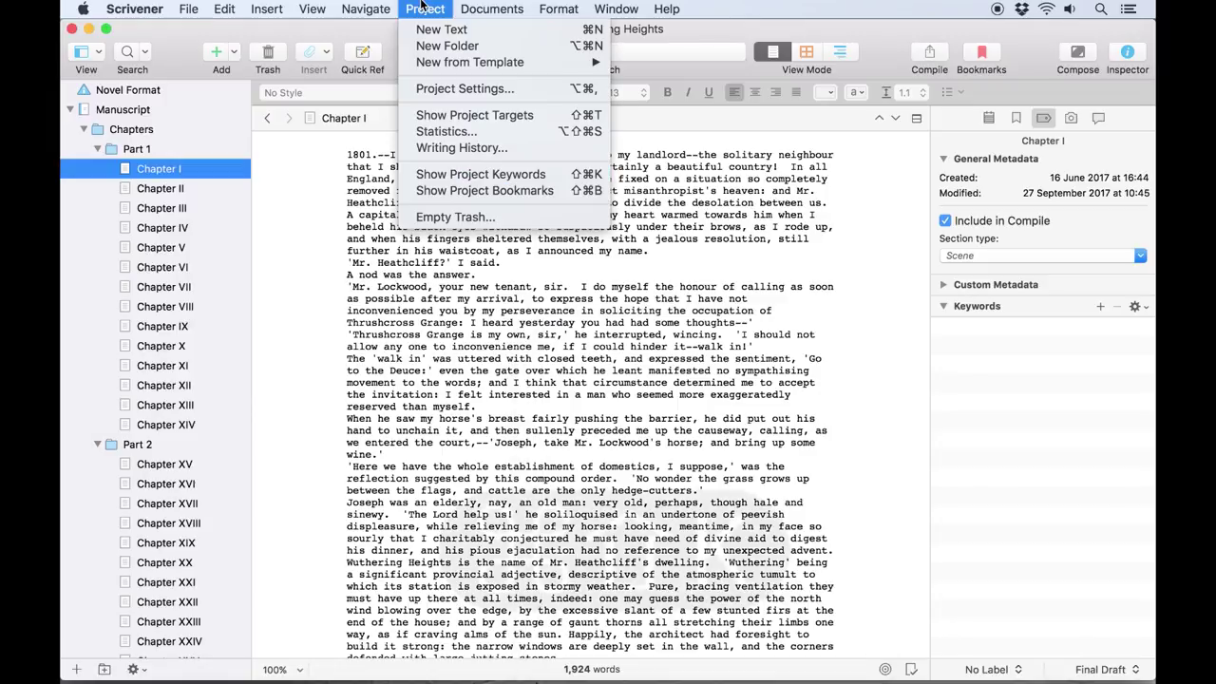
left_click(436, 176)
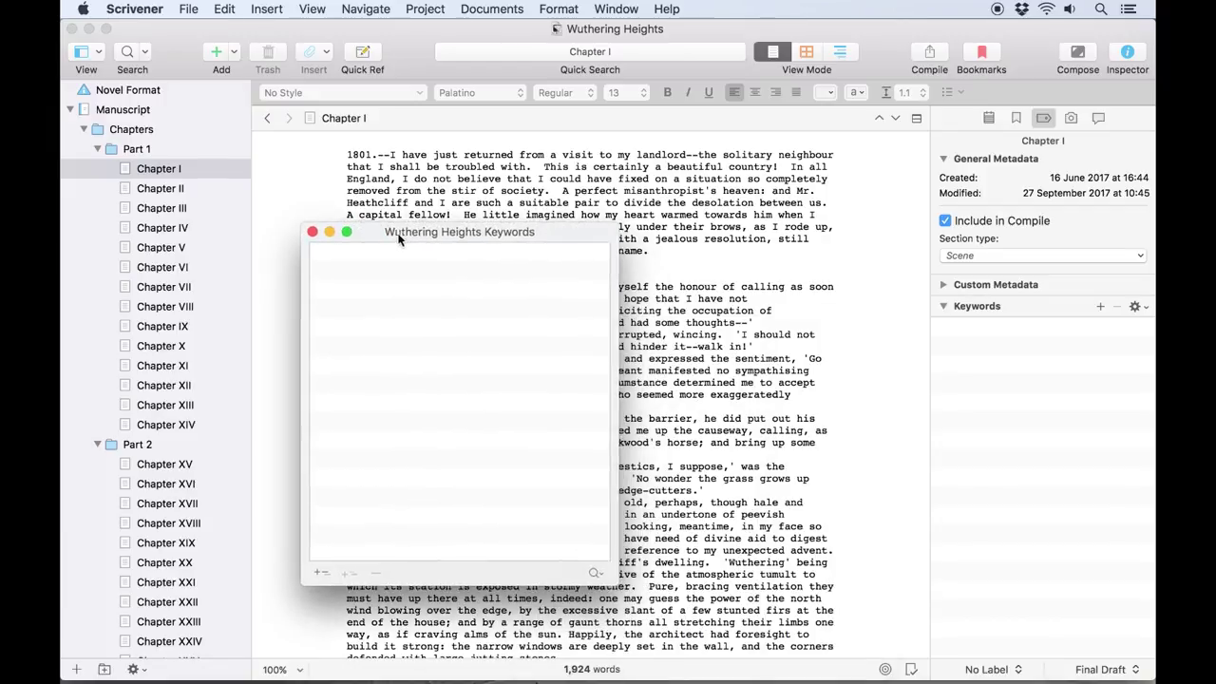
left_click_drag(400, 239, 282, 200)
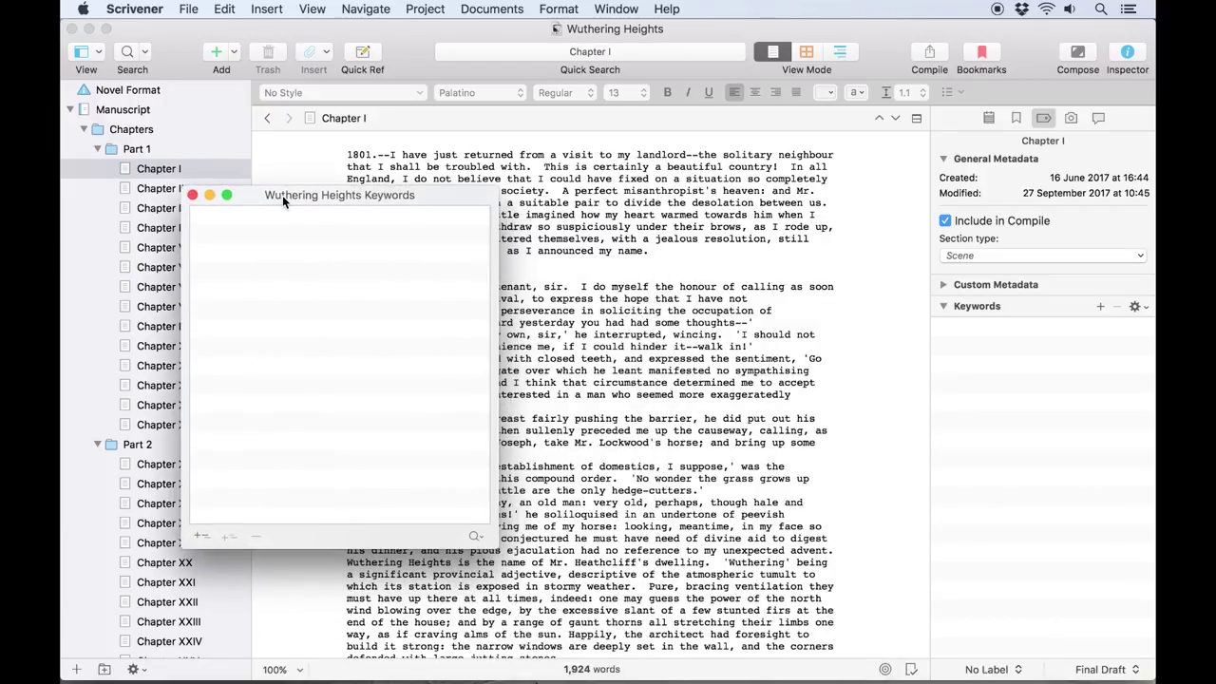
- Create a Heathcliff project keyword and drag it onto Chapter I
left_click(205, 536)
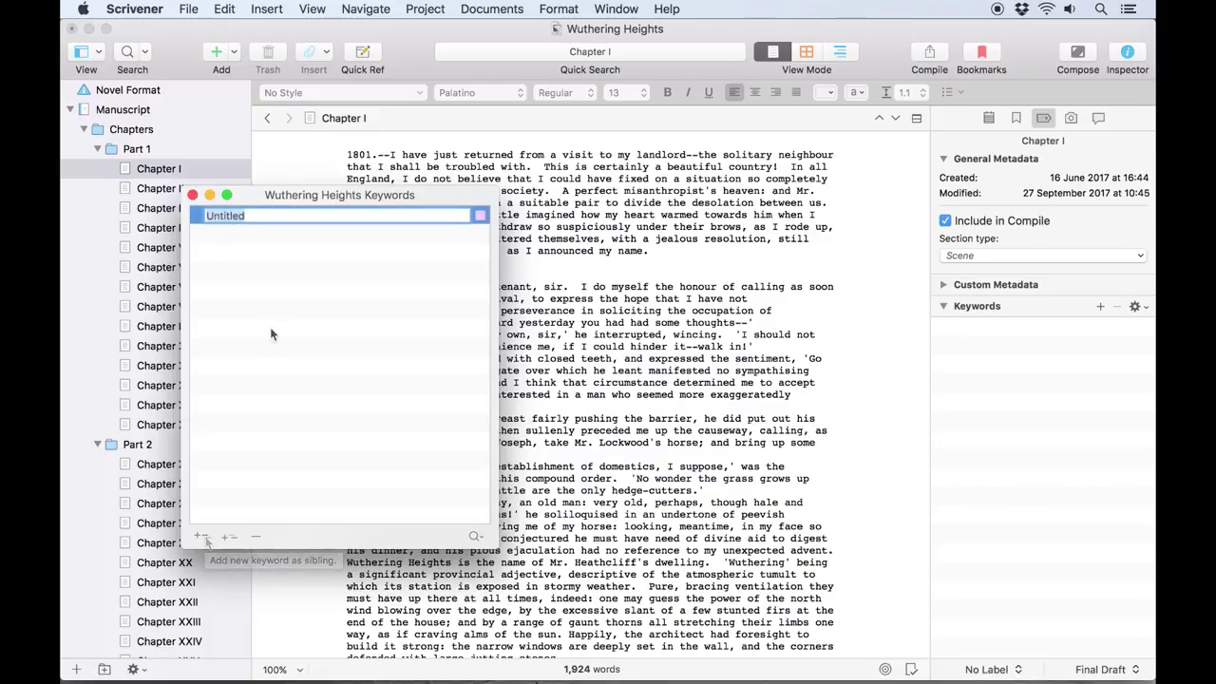
type("Heathcliff")
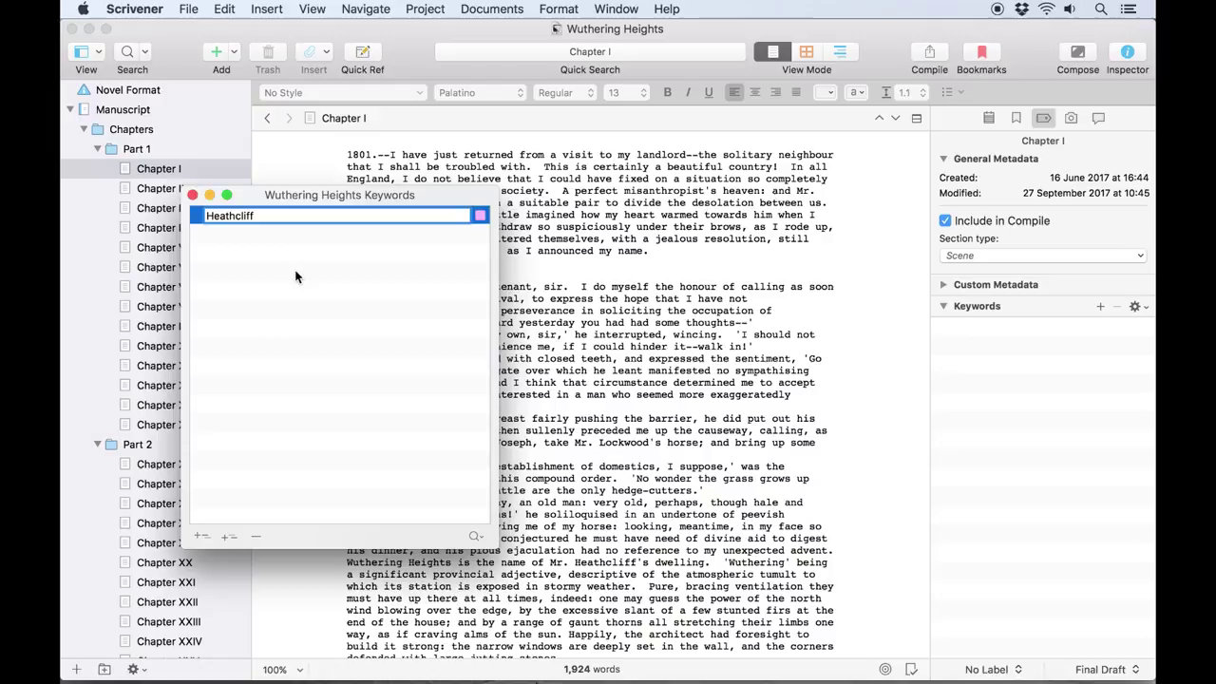
key("Return")
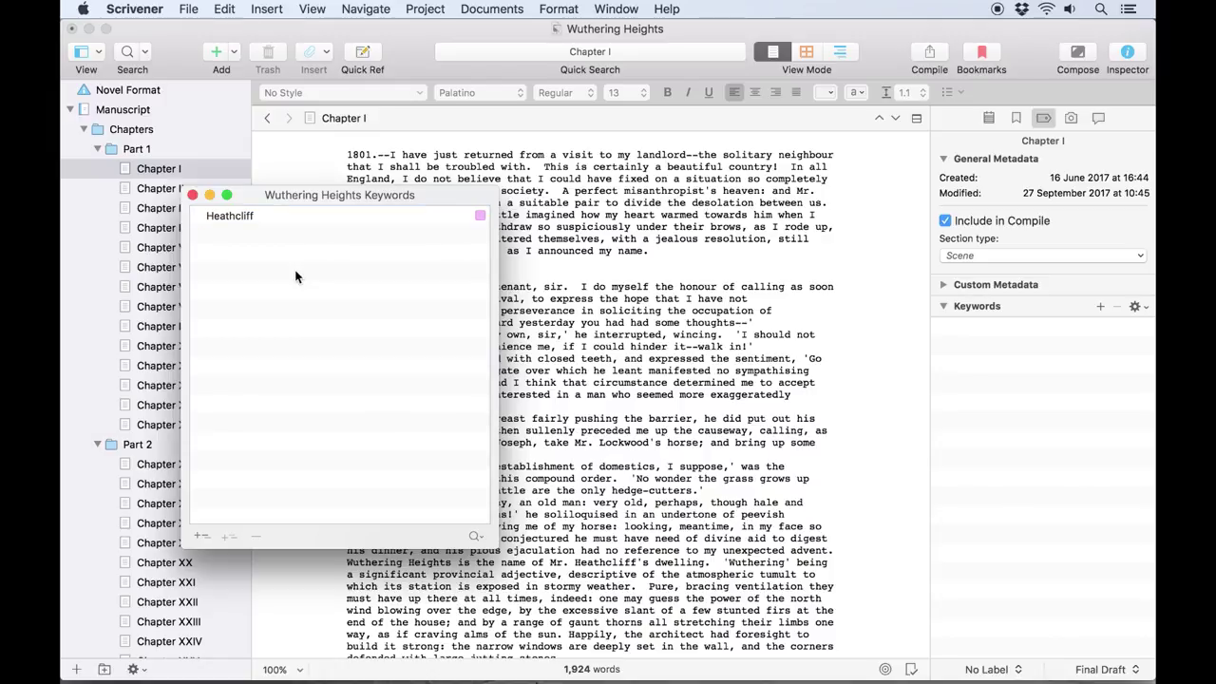
left_click_drag(286, 216, 996, 350)
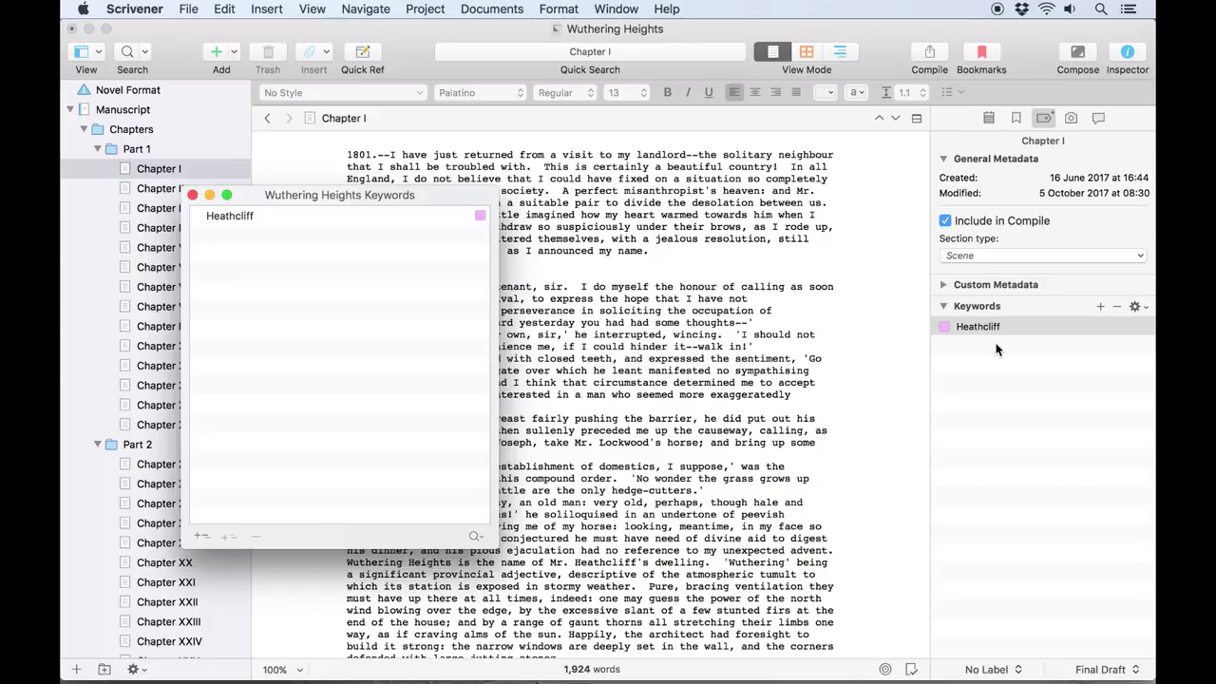
- Check Chapter I's keyword options and Chapter II's keywords, then return to Chapter I
left_click(1134, 307)
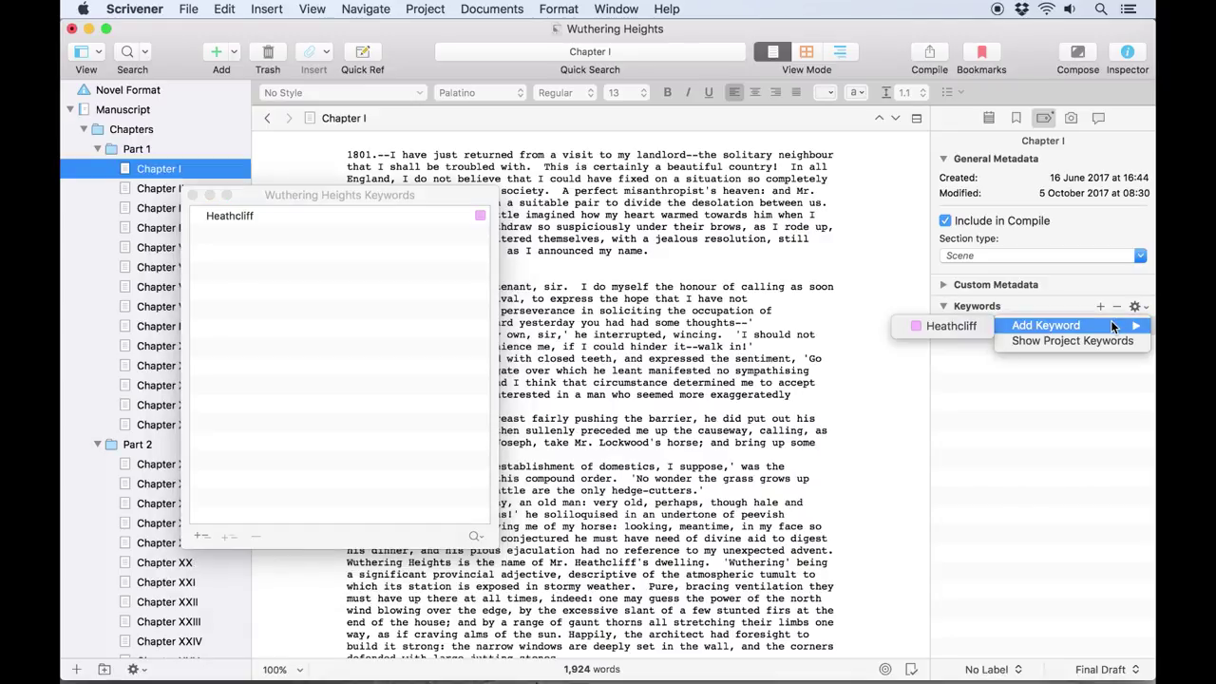
left_click(1002, 413)
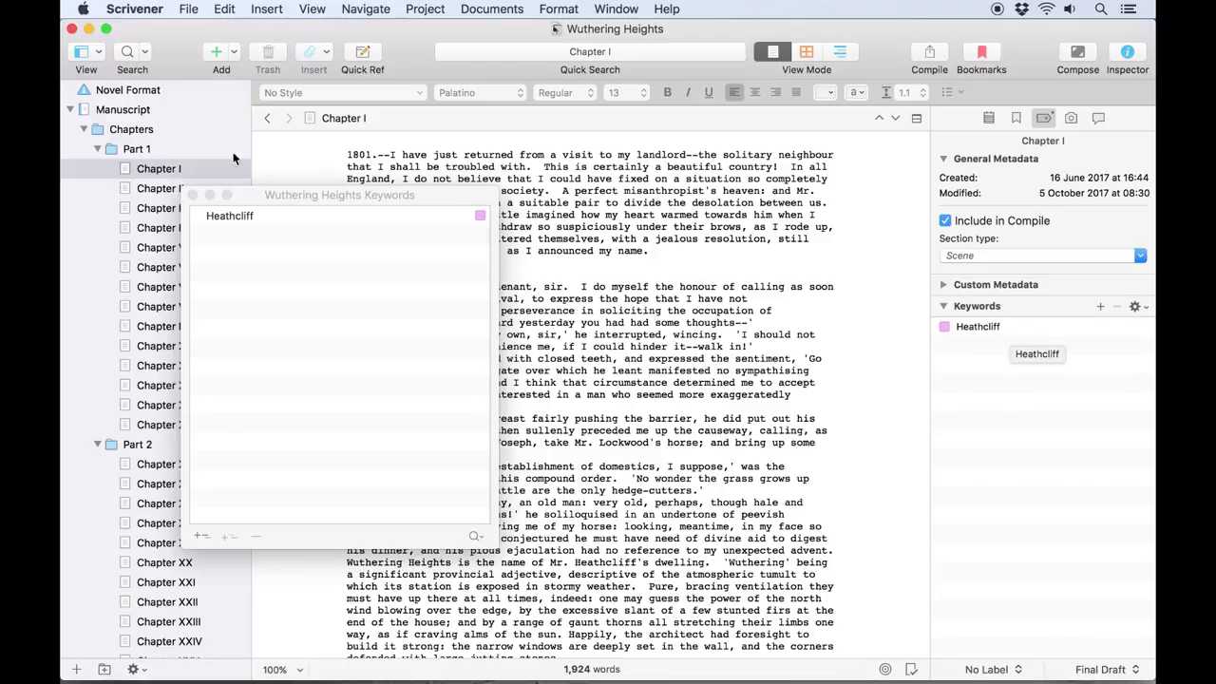
left_click(152, 189)
left_click(159, 169)
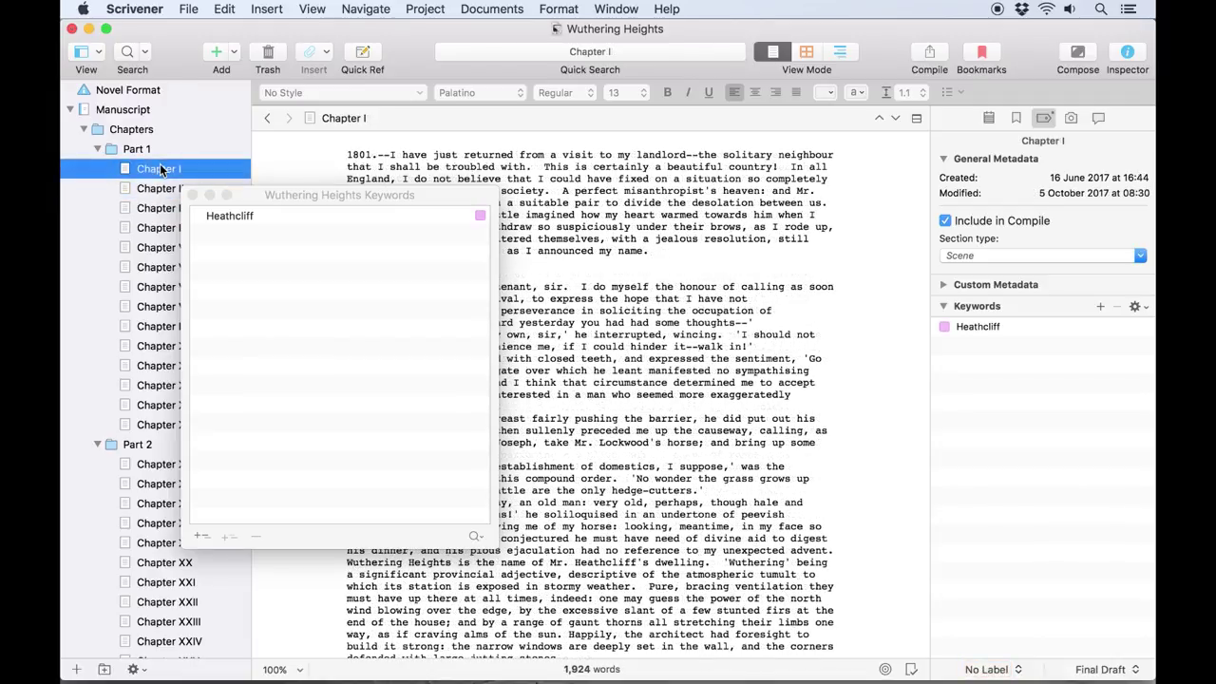
left_click(312, 227)
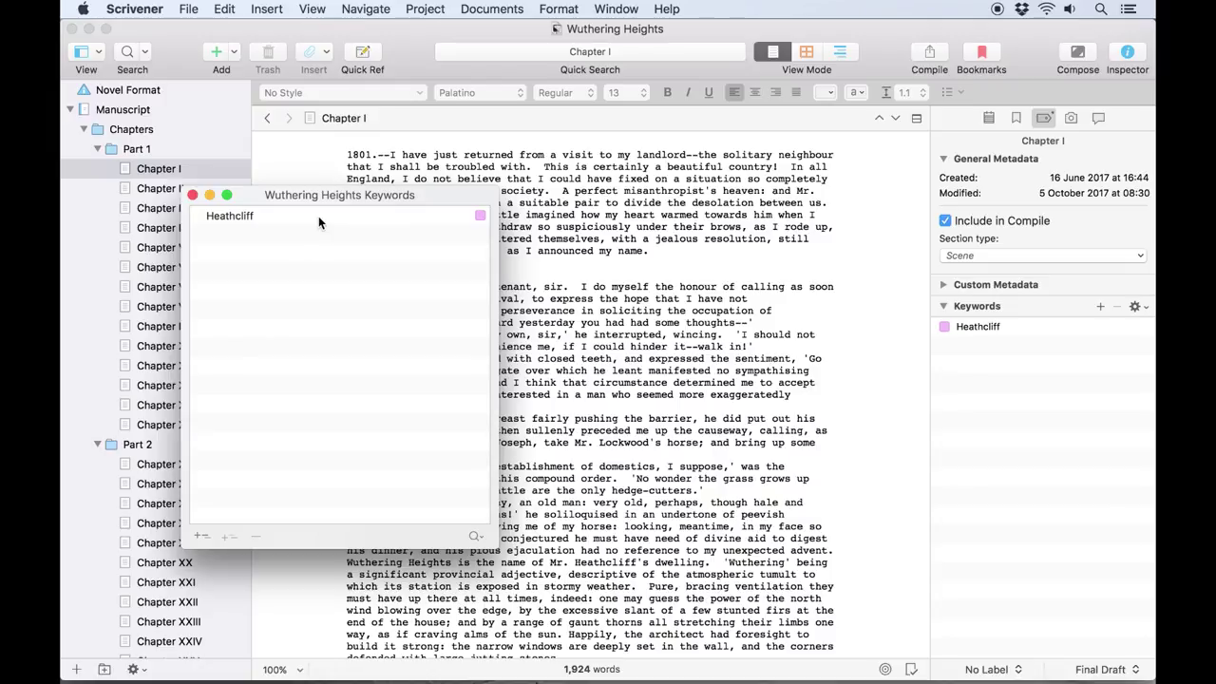
- Create an Anger keyword nested under Heathcliff
left_click(319, 215)
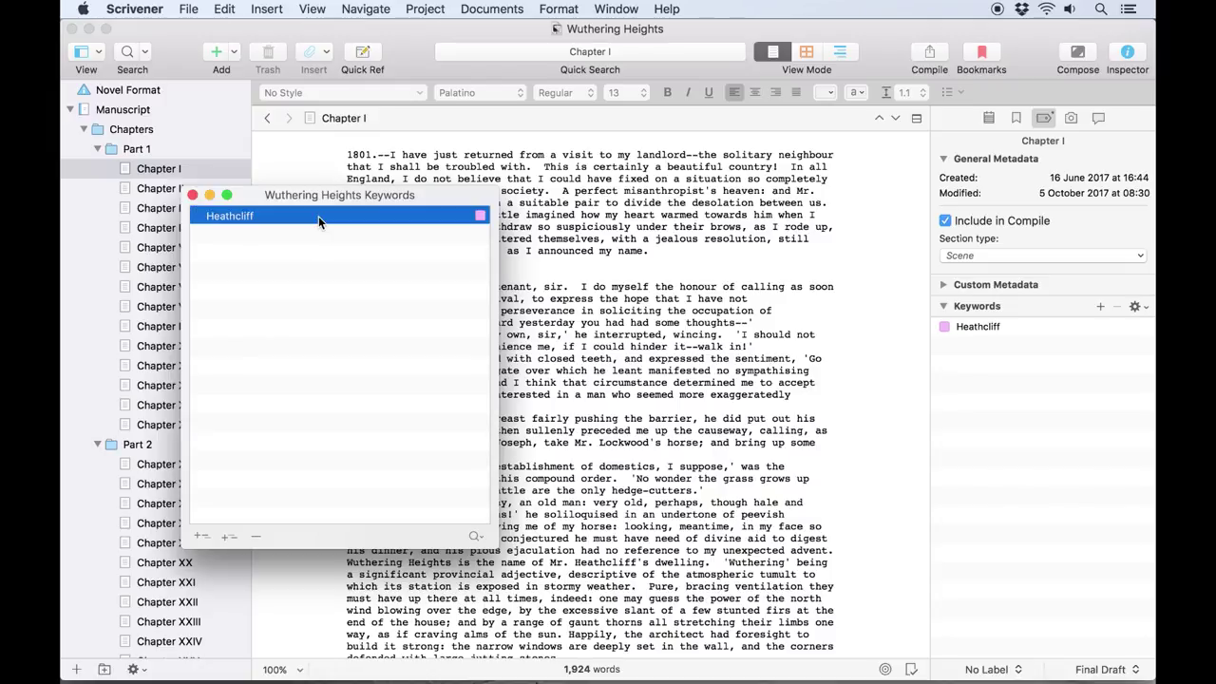
left_click(230, 538)
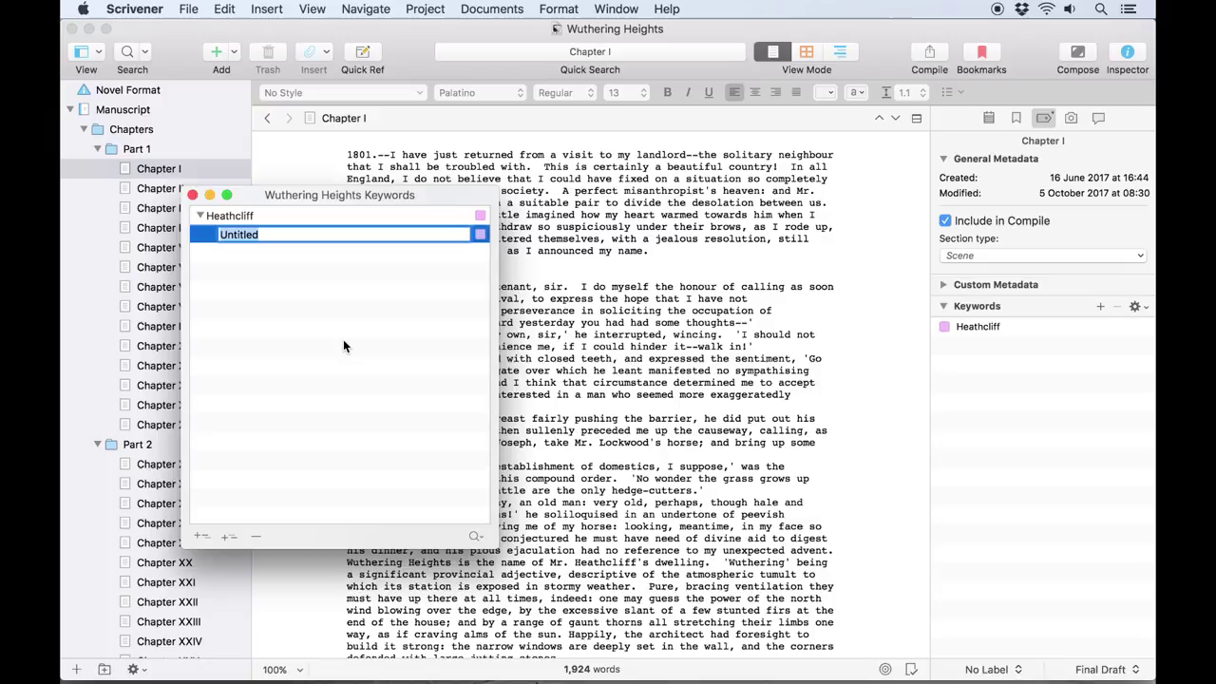
type("Anger")
left_click(343, 339)
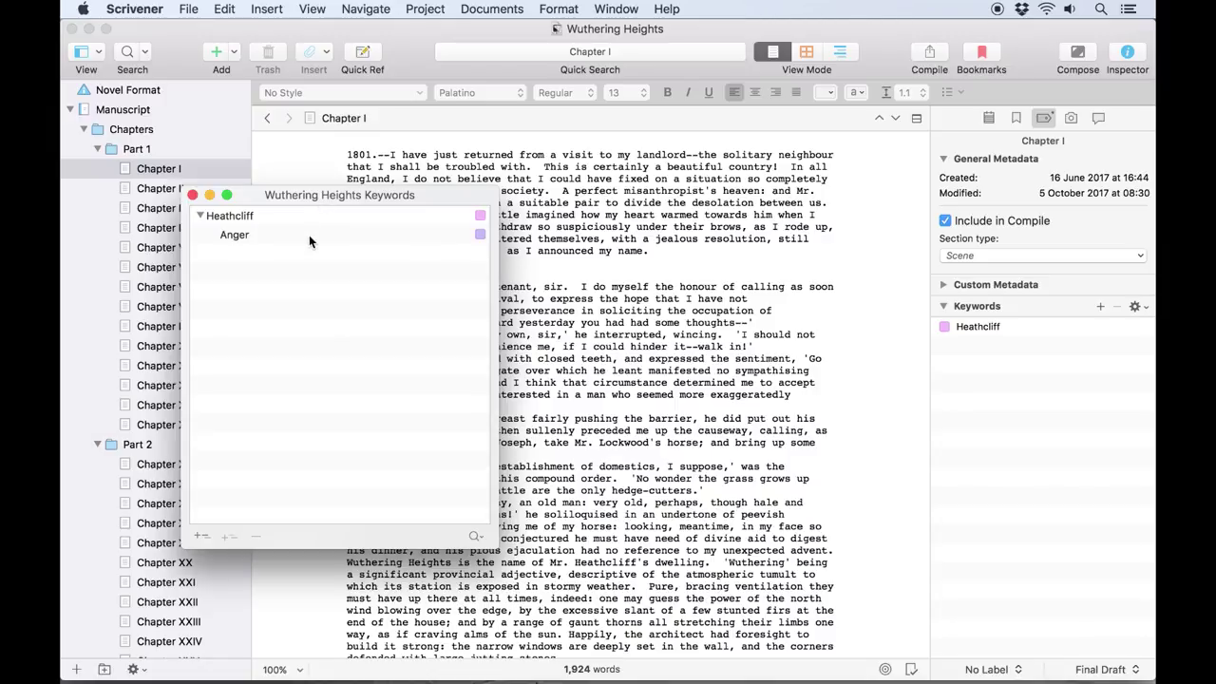
- Clear Chapter I's keywords, then Option-drag Anger to add both Heathcliff and Anger
left_click_drag(309, 235, 1008, 353)
left_click(979, 326)
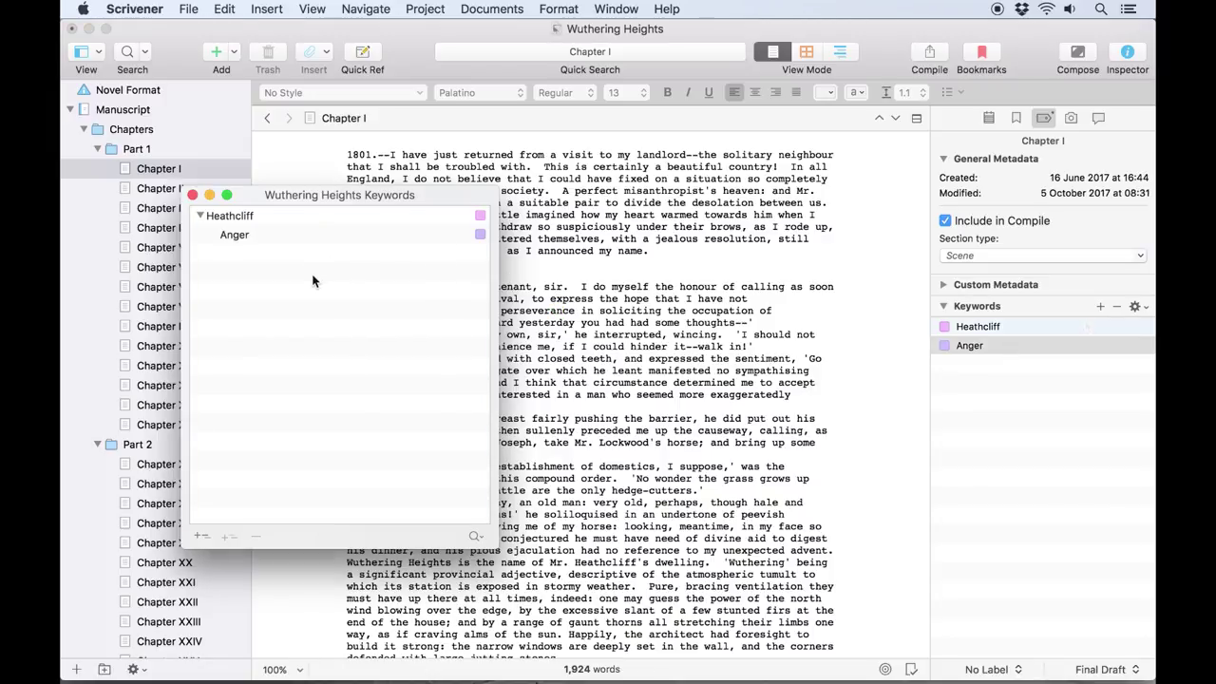
left_click(1117, 306)
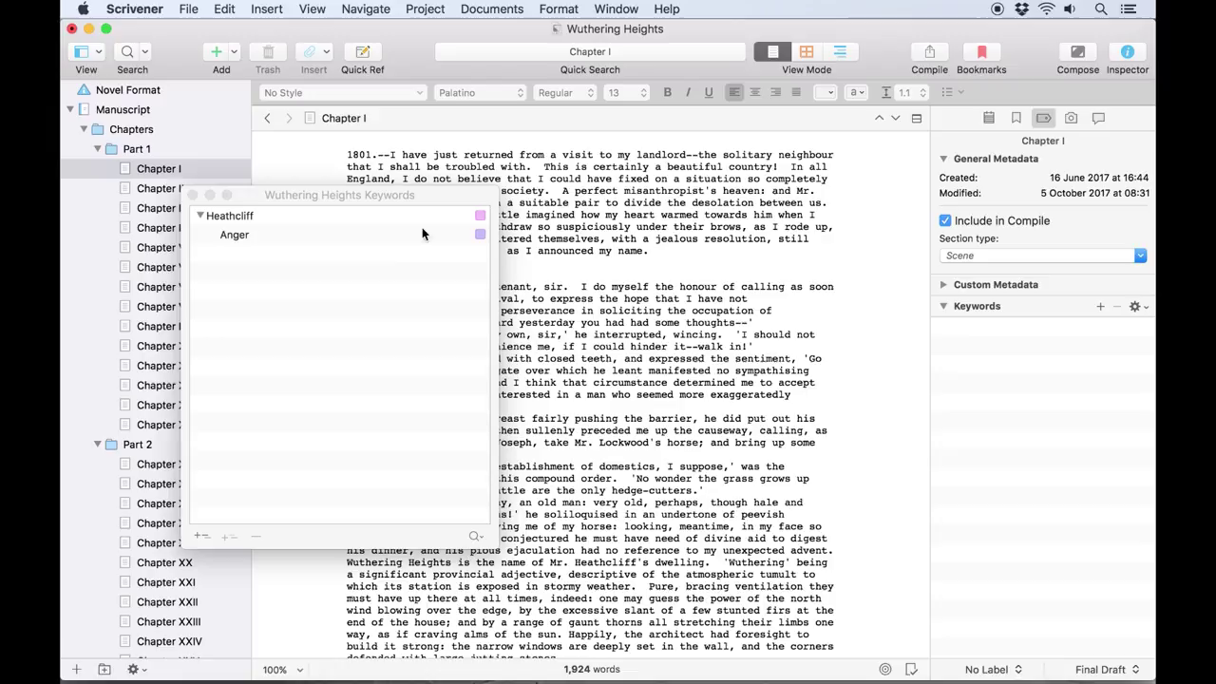
left_click(317, 257)
left_click(322, 235)
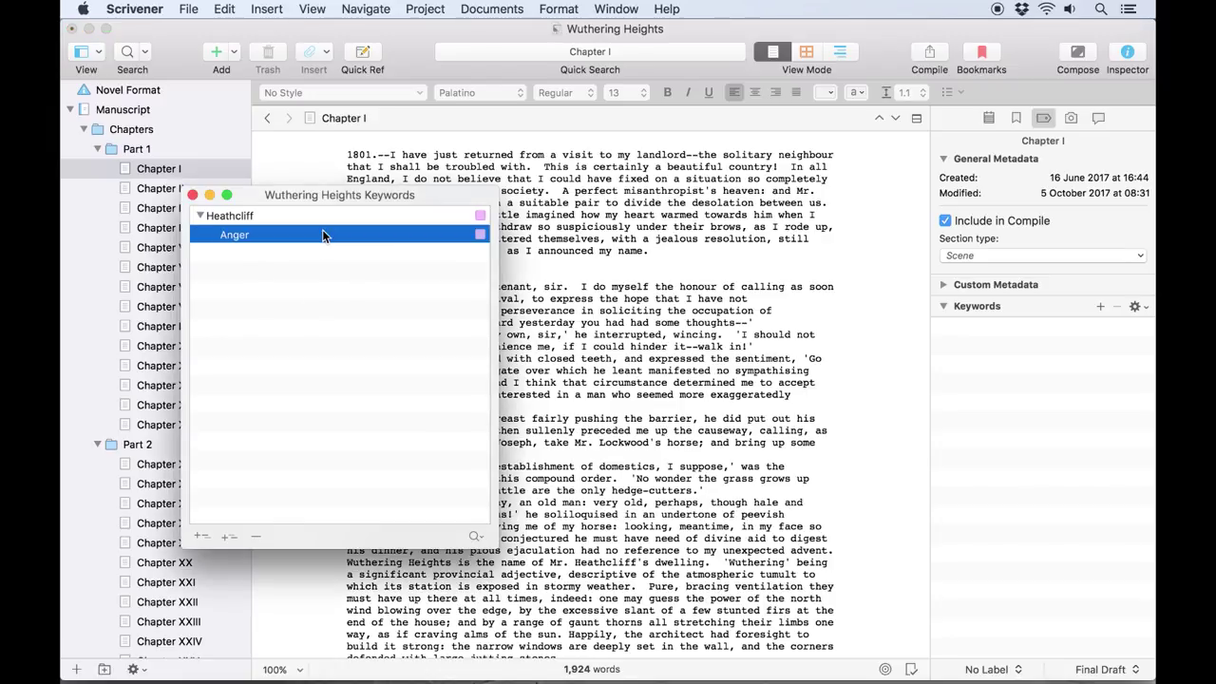
key("alt")
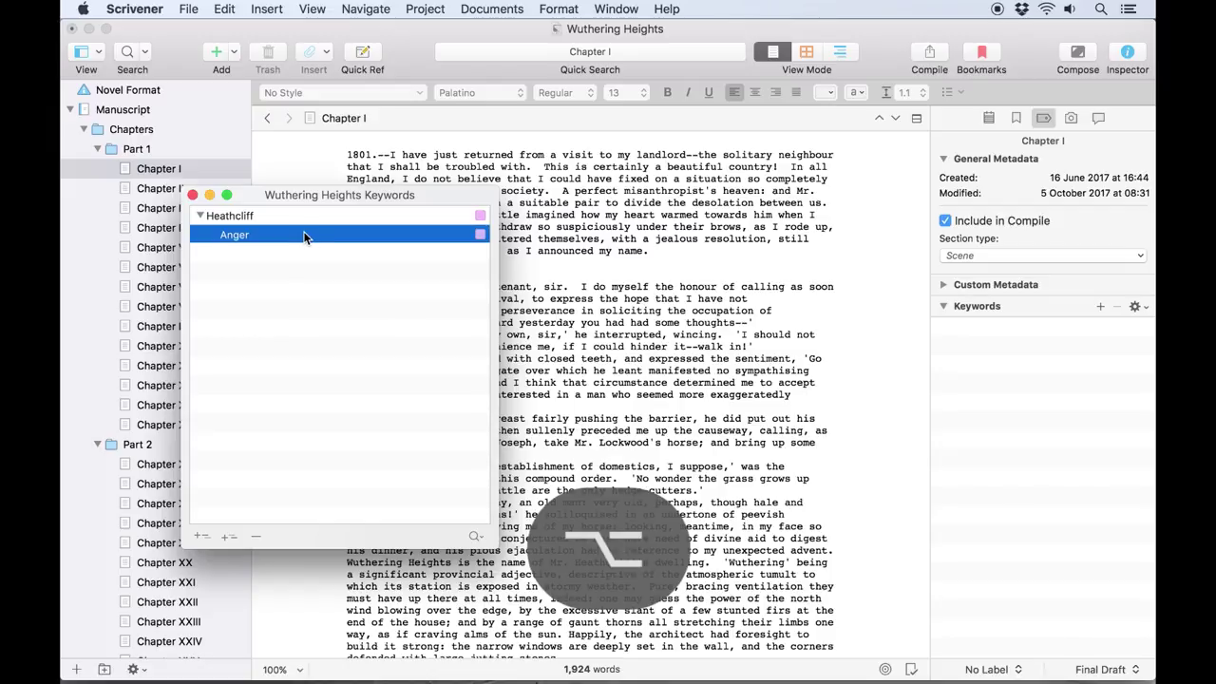
left_click_drag(317, 235, 996, 346)
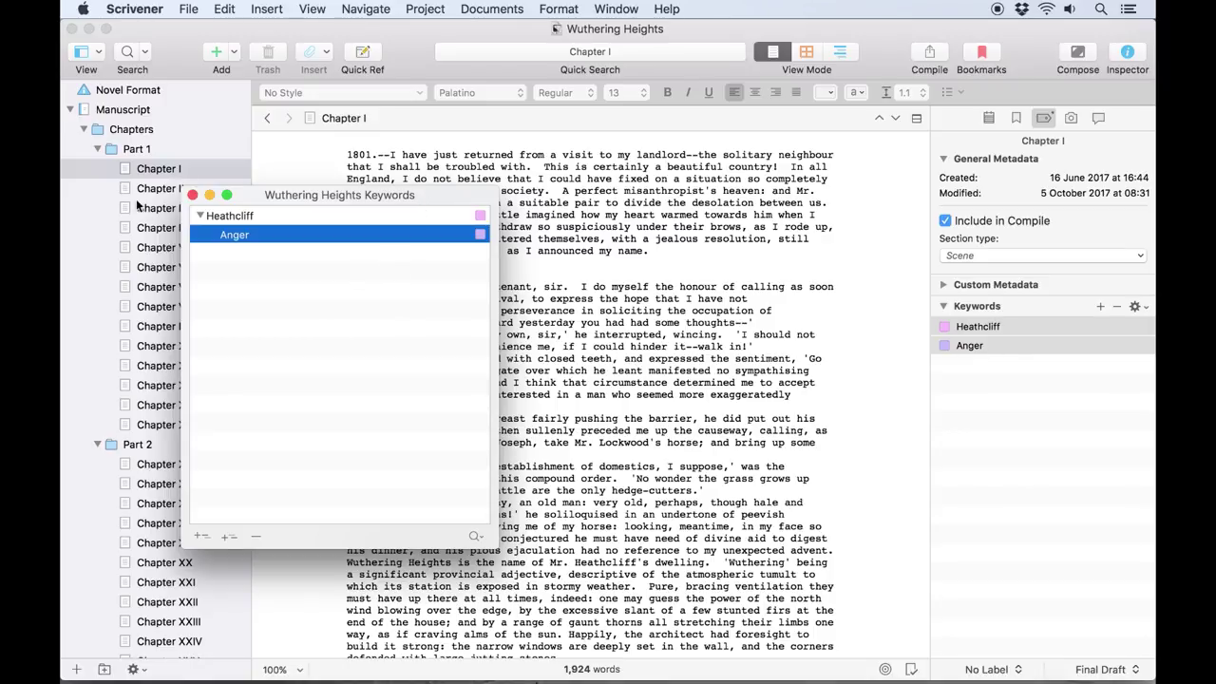
- Move Anger out from under Heathcliff to become a top-level keyword above it
left_click(405, 335)
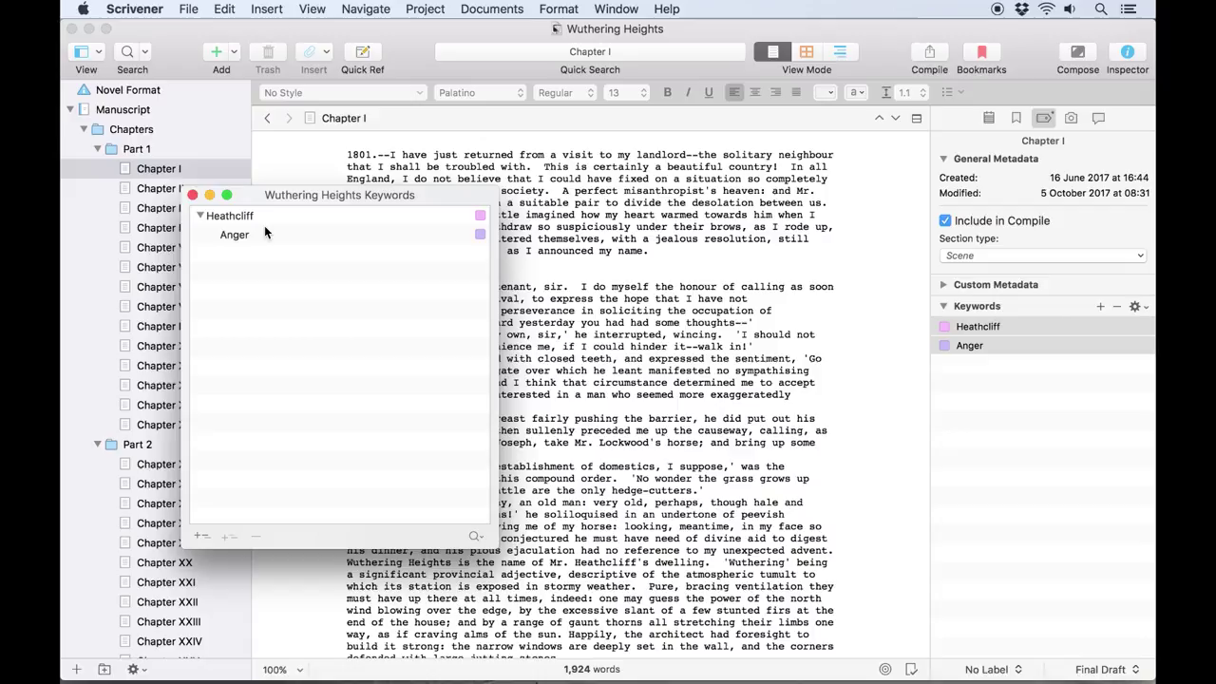
mouse_move(266, 237)
left_mouse_down()
mouse_move(243, 205)
mouse_move(258, 245)
left_mouse_up()
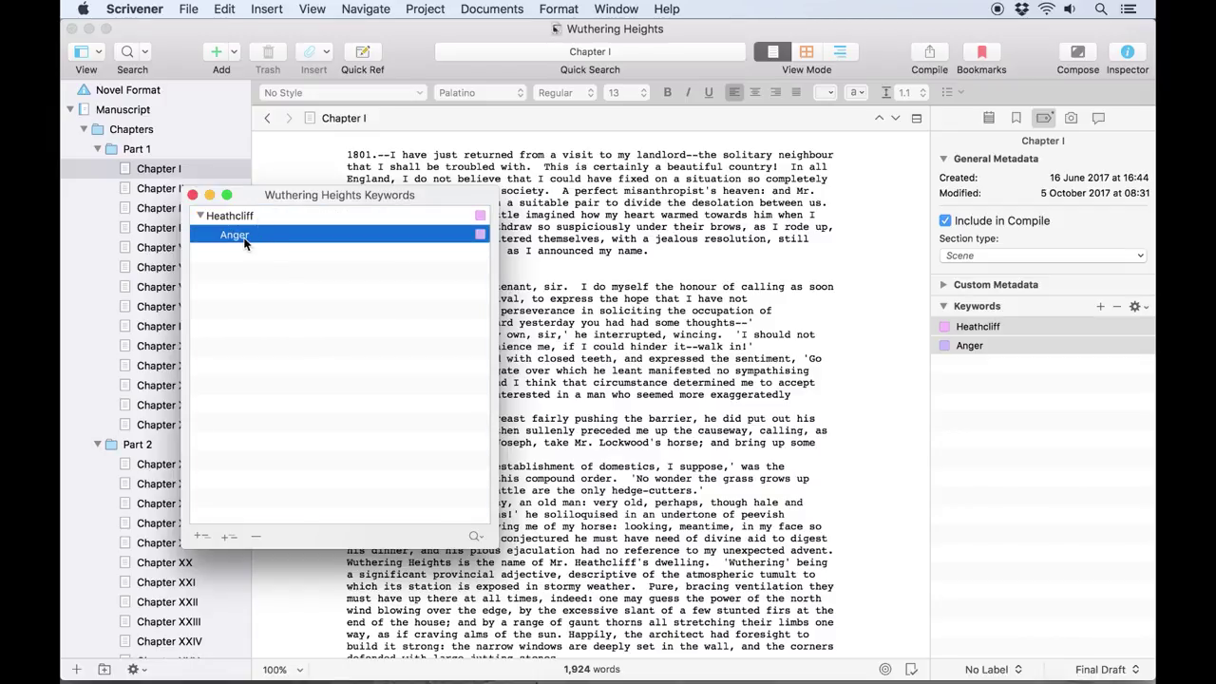
left_click_drag(244, 241, 251, 213)
left_click(322, 354)
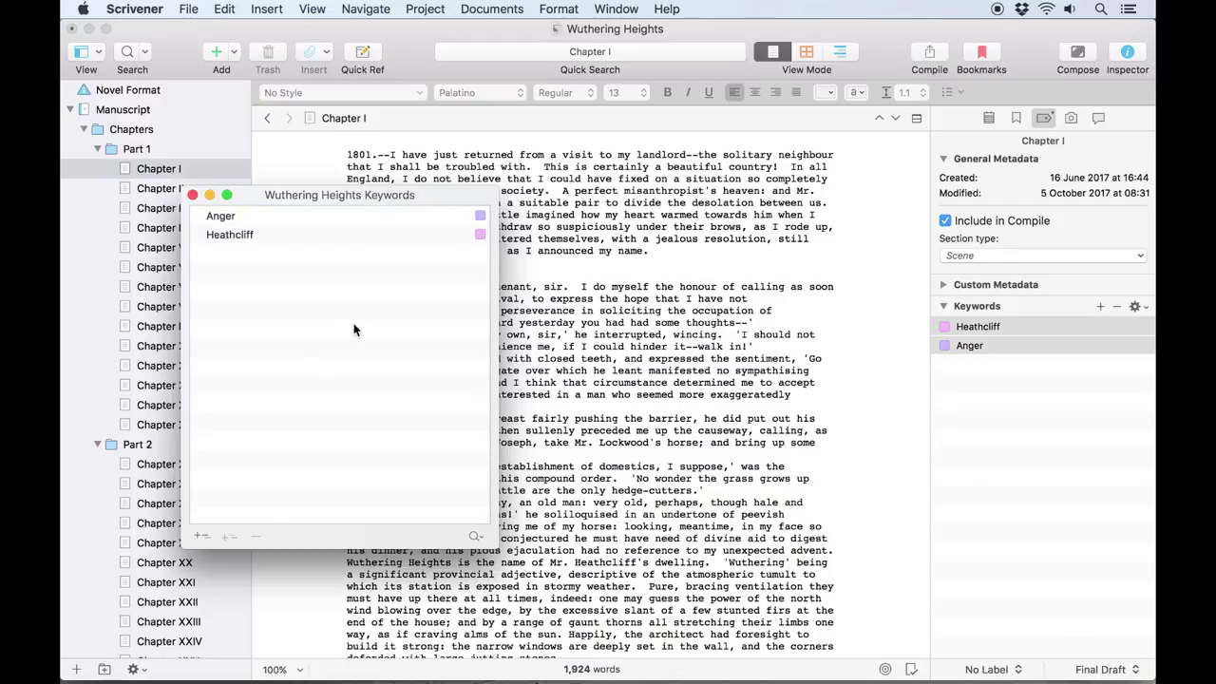
left_click(1072, 420)
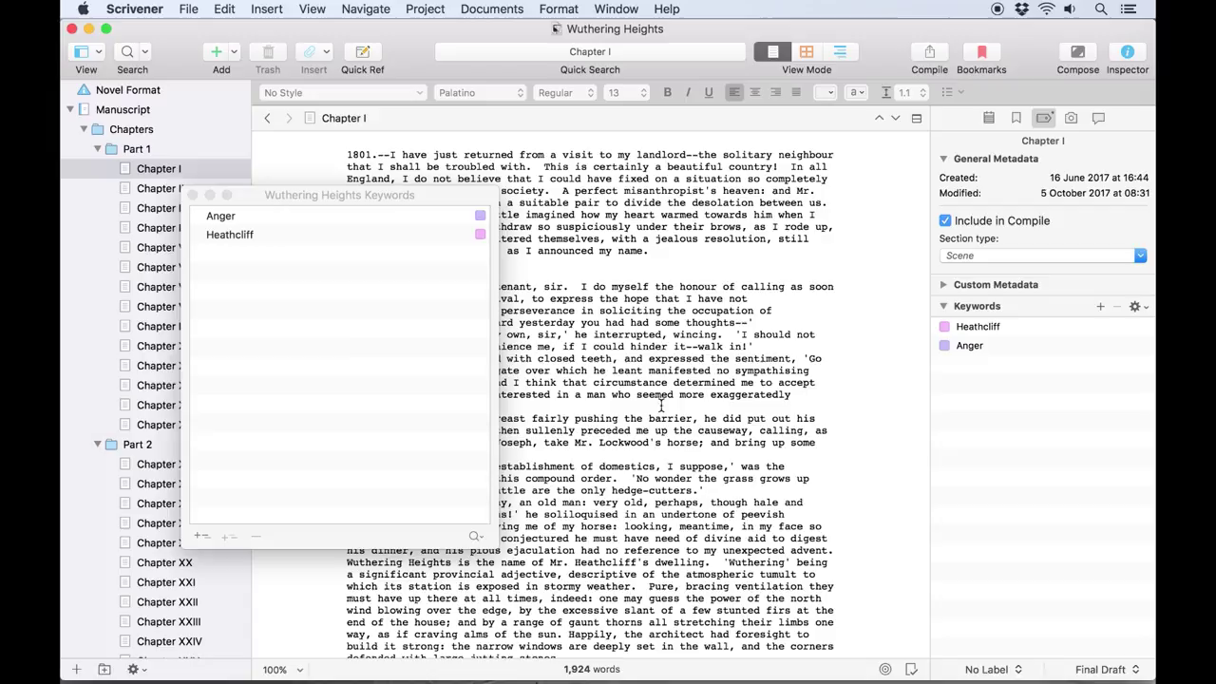
left_click(339, 347)
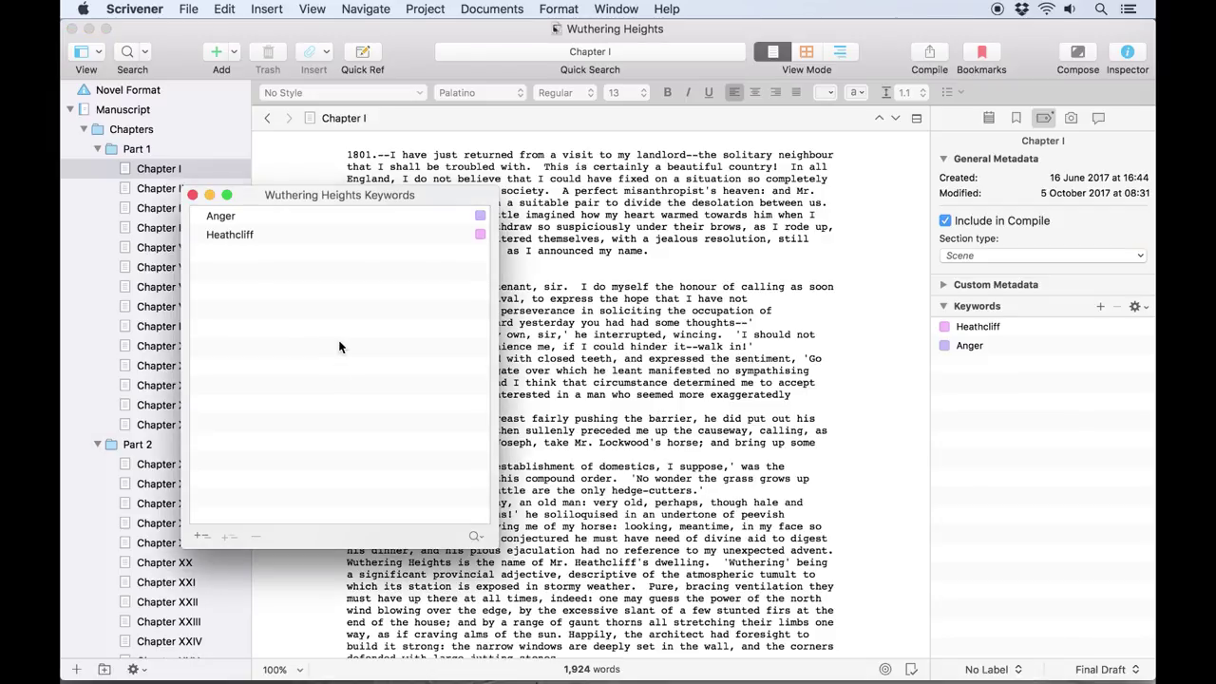
- Colour the Heathcliff keyword a dark purple
double_click(482, 236)
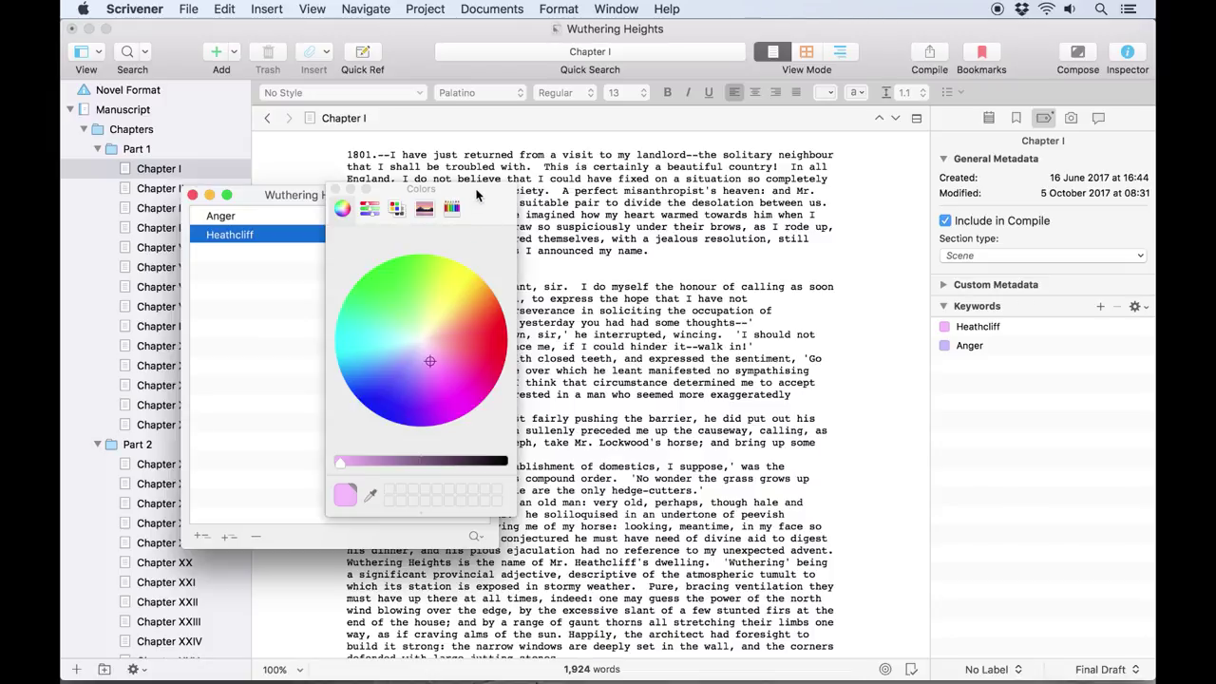
left_click_drag(478, 194, 654, 186)
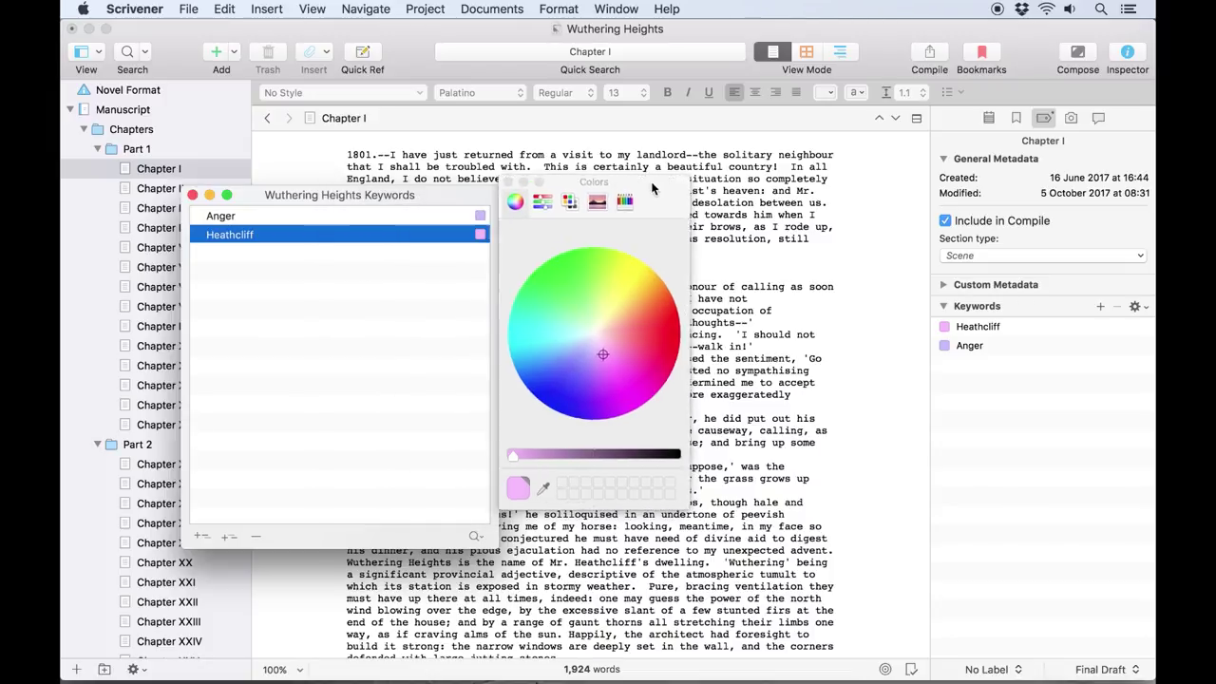
left_click(601, 383)
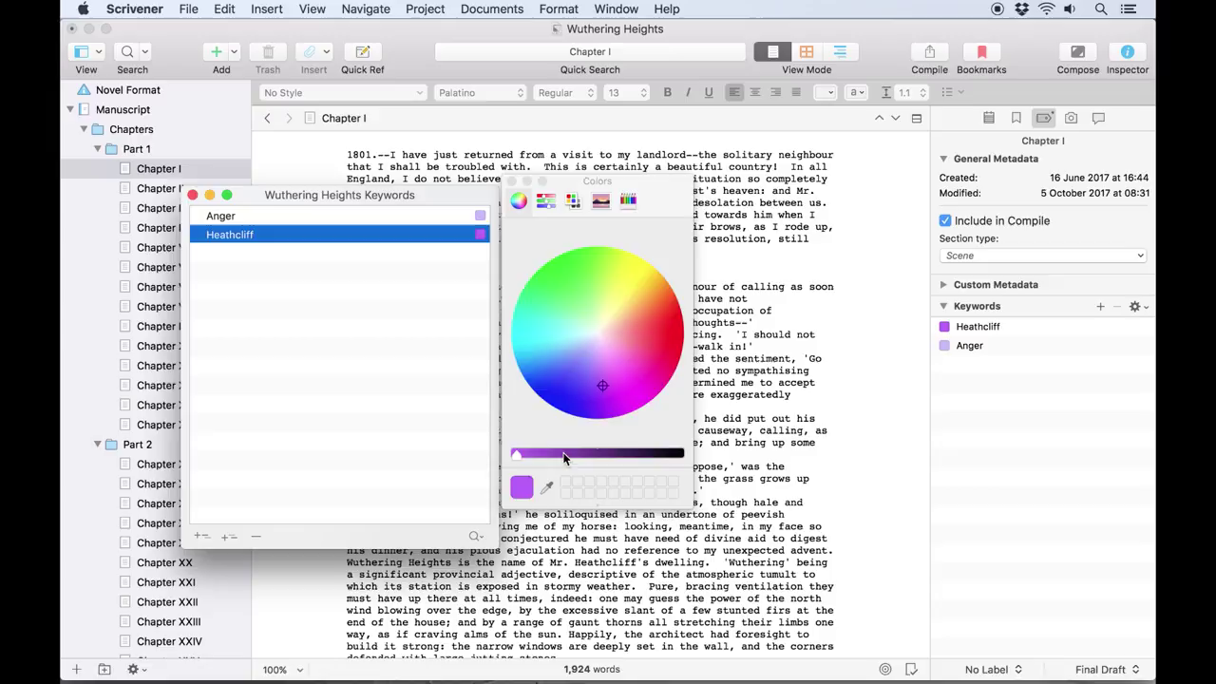
left_click_drag(563, 457, 576, 453)
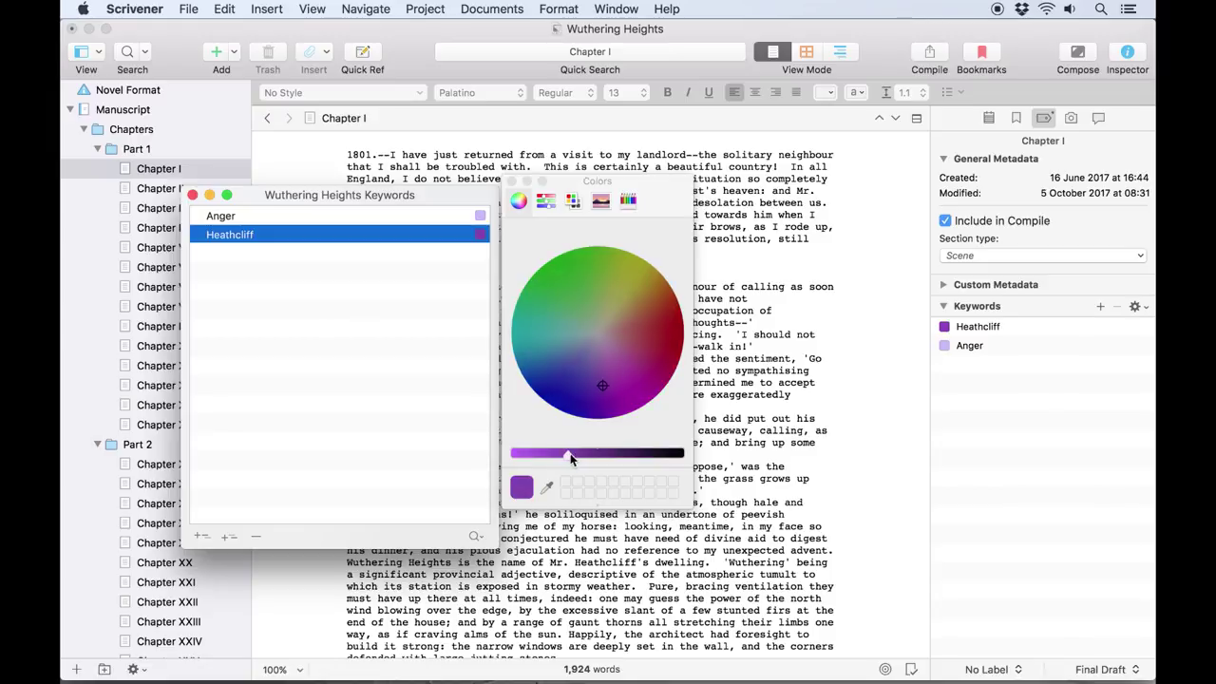
- Colour the Anger keyword a darkened red
left_click(511, 181)
left_click(479, 216)
left_click(669, 335)
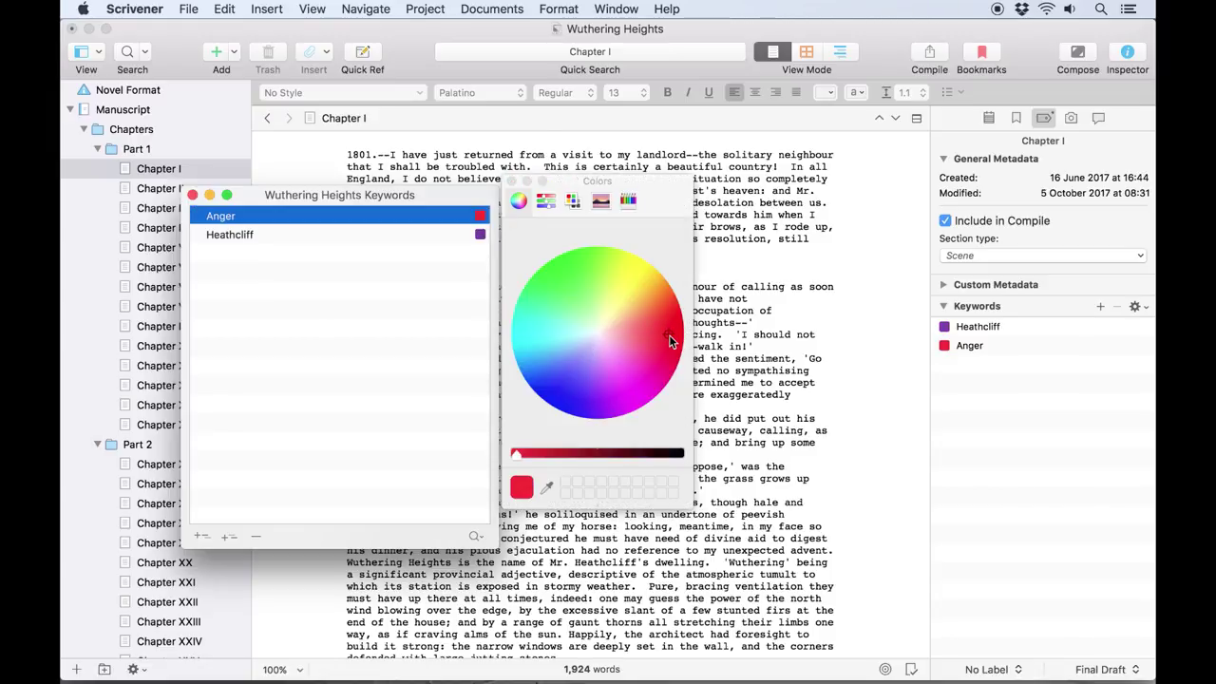
left_click(567, 460)
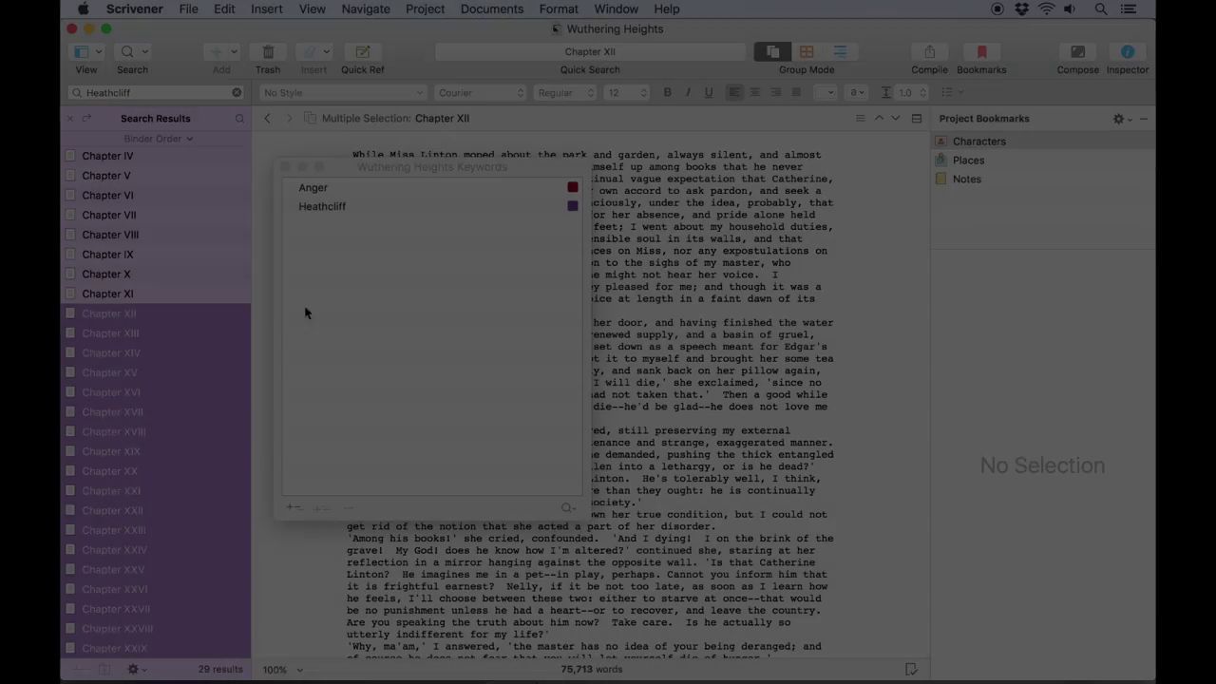
- Drop Heathcliff onto the selected chapters, then search it to list 29 tagged documents
left_click_drag(324, 210, 155, 400)
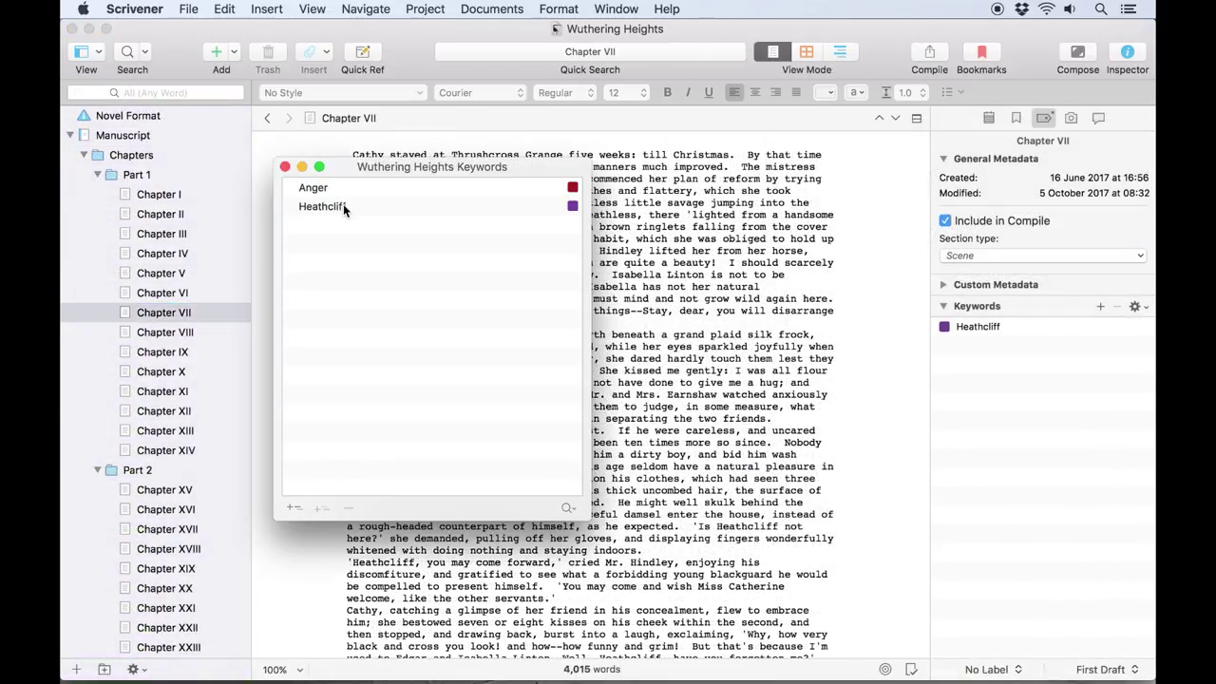
left_click(333, 206)
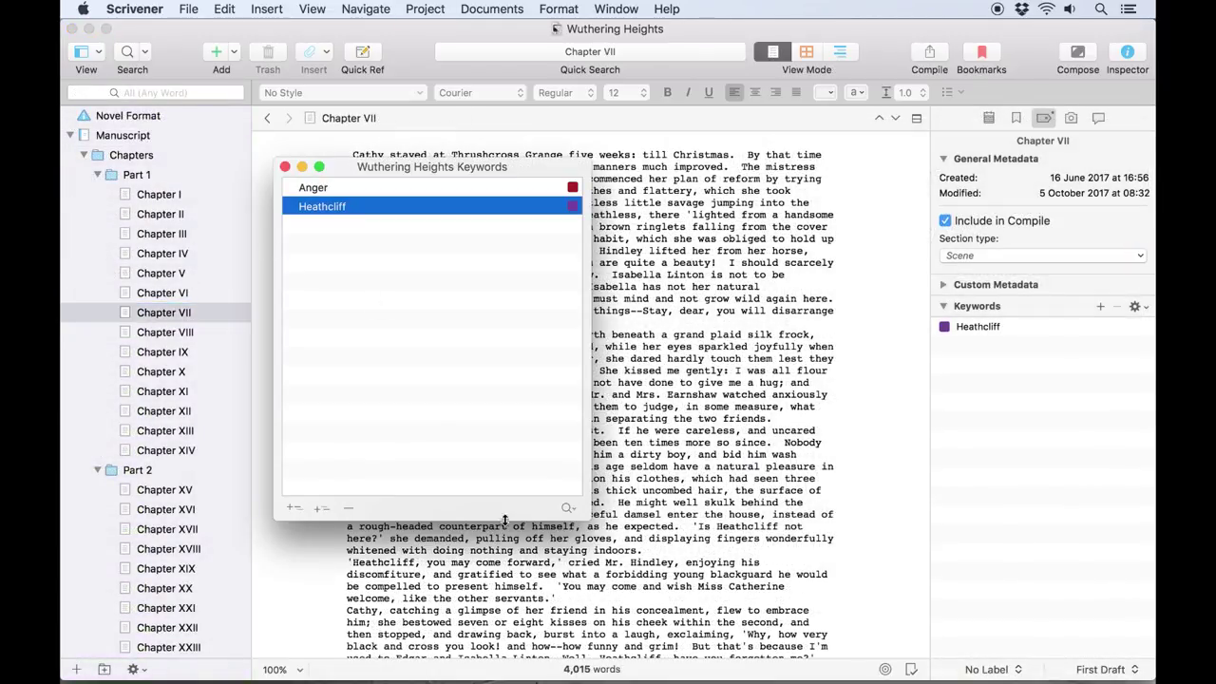
left_click(567, 509)
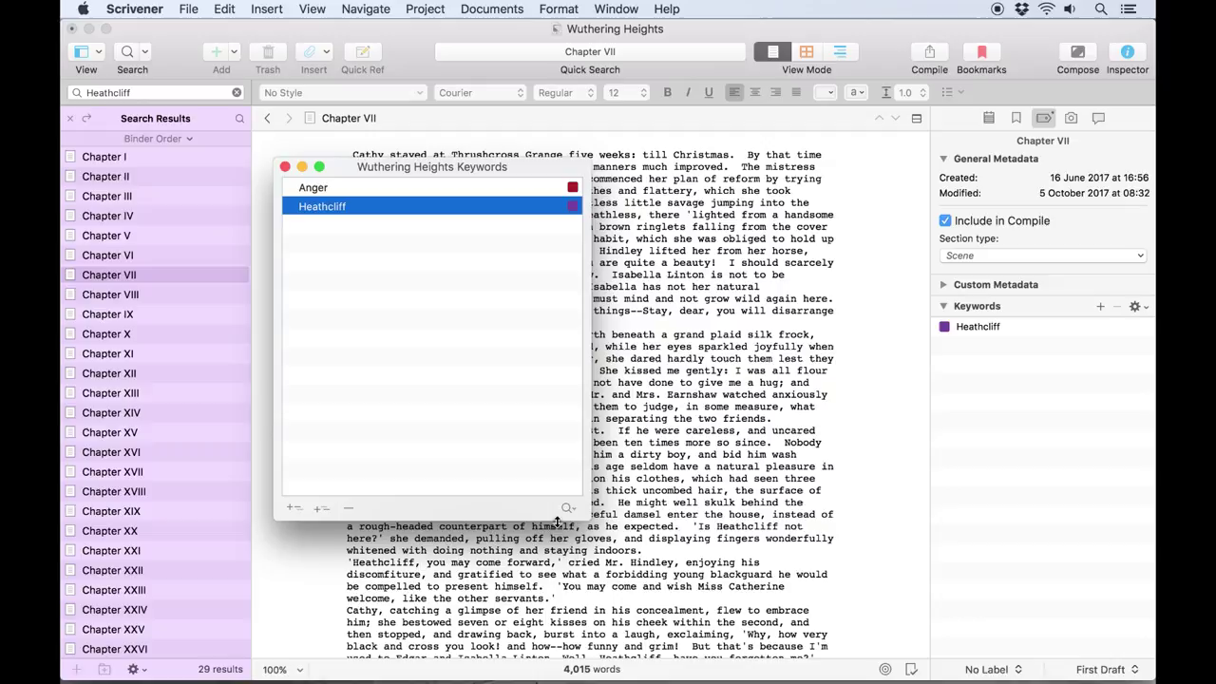
scroll(184, 220, "down", 3)
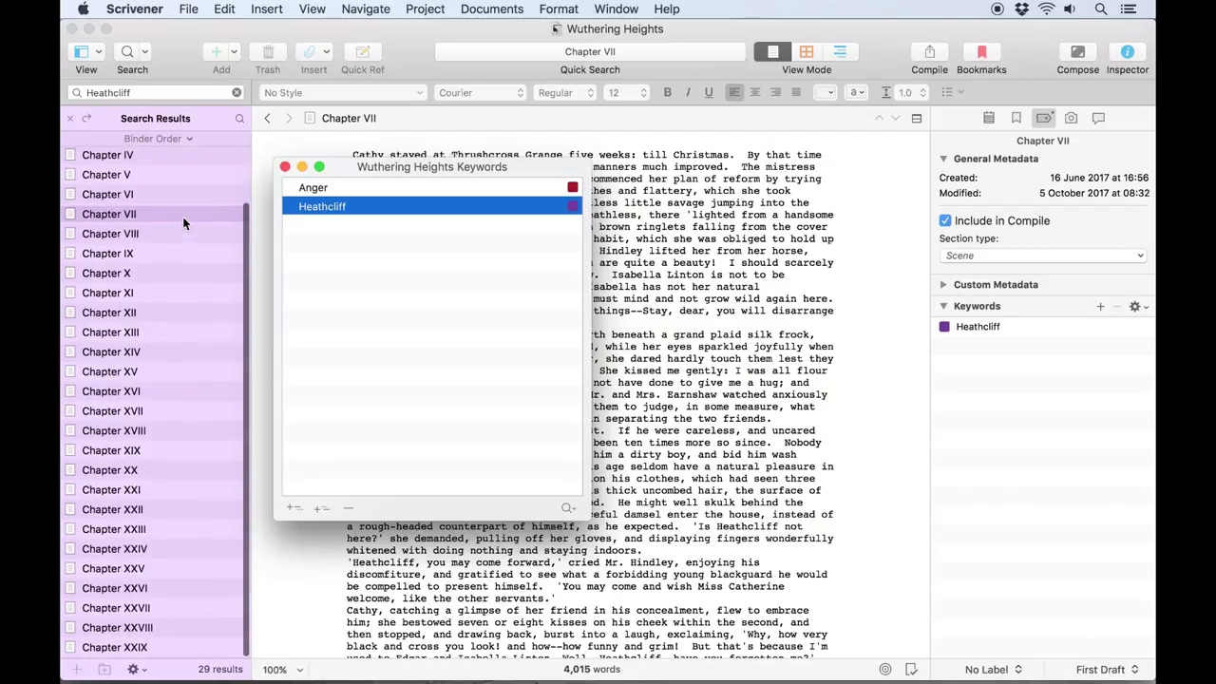
scroll(182, 217, "up", 3)
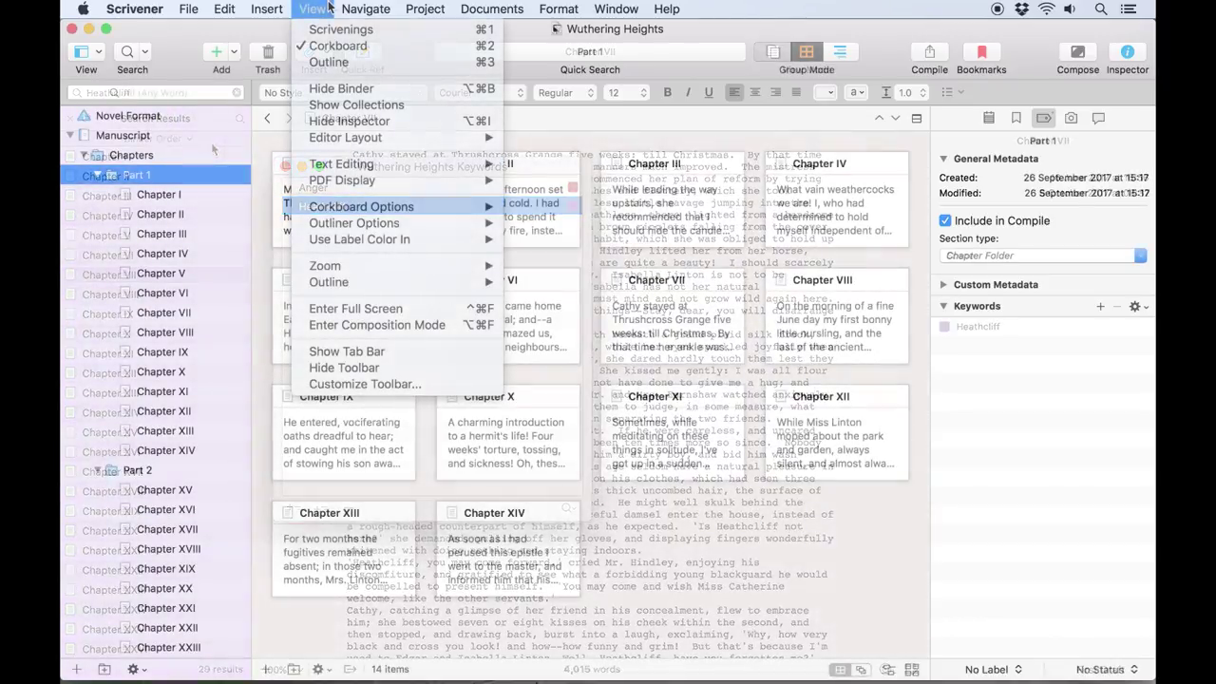
- Turn on Show Keyword Colors for Part 1's corkboard index cards
left_click(694, 561)
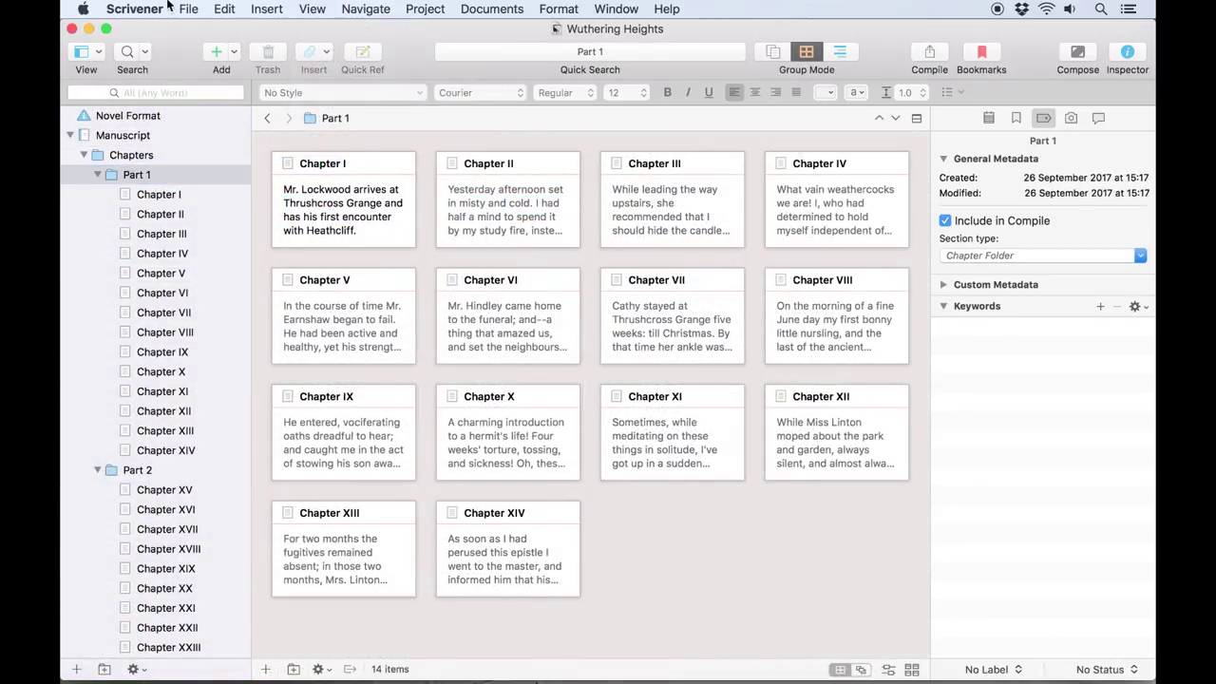
left_click(306, 8)
mouse_move(361, 207)
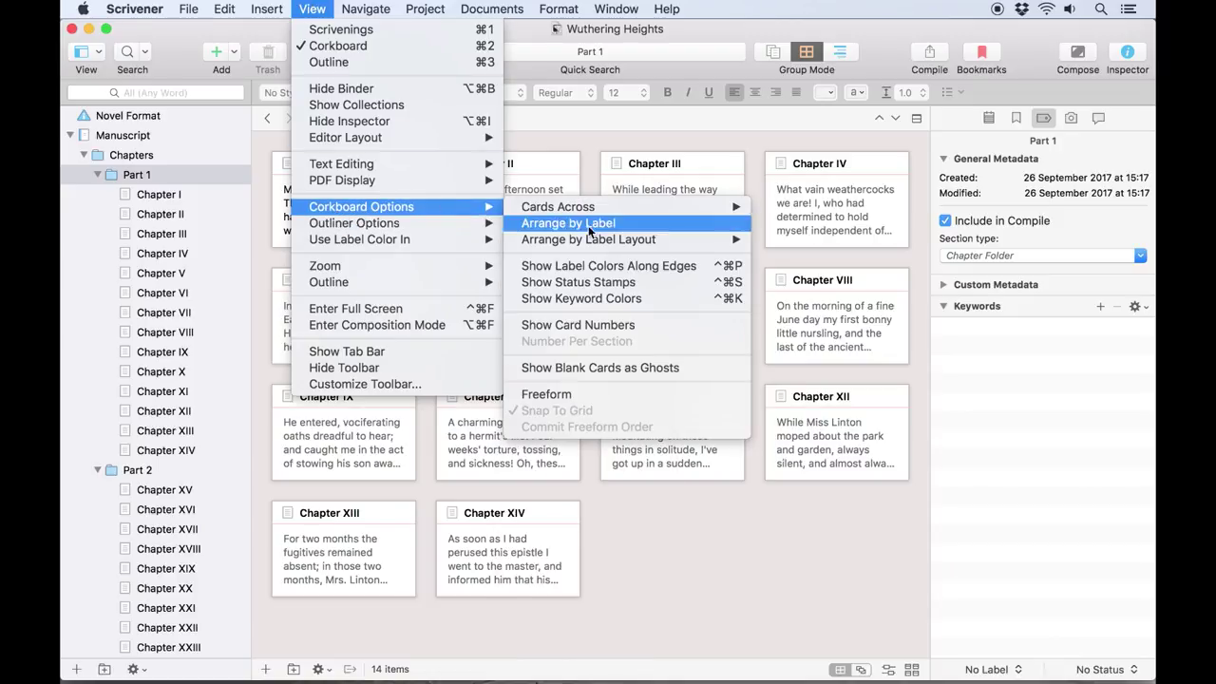
left_click(586, 297)
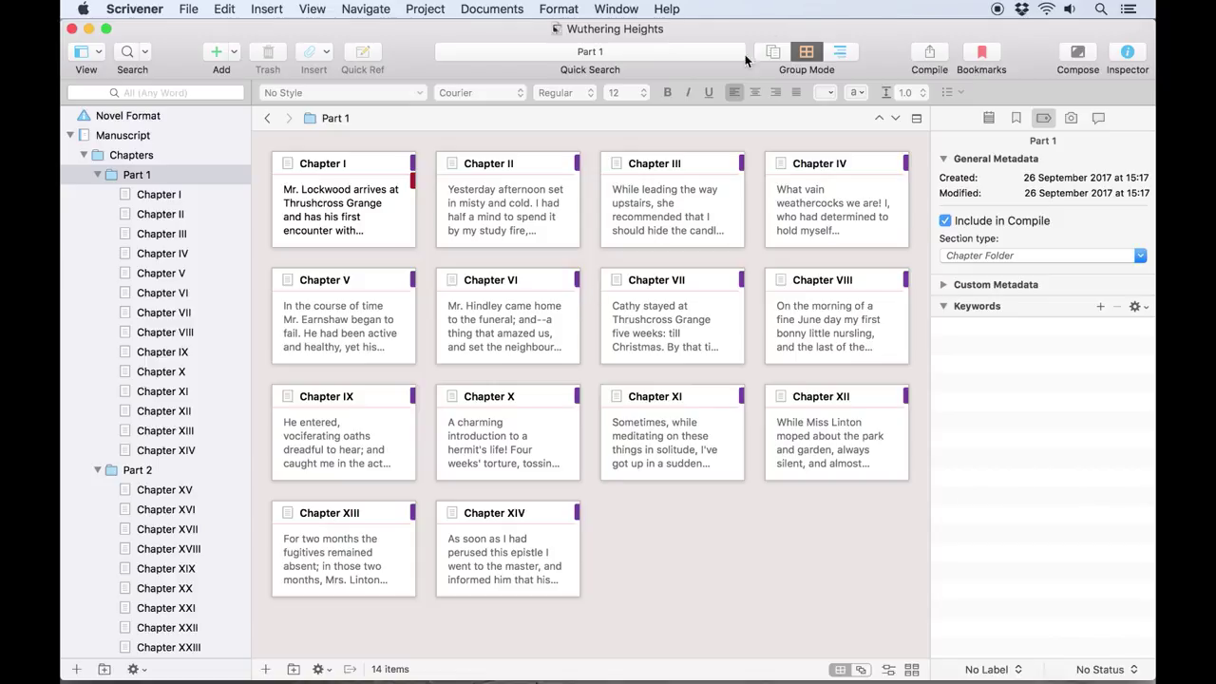
- Switch Part 1 to Outline mode and add a Keywords column to the outliner
left_click(844, 55)
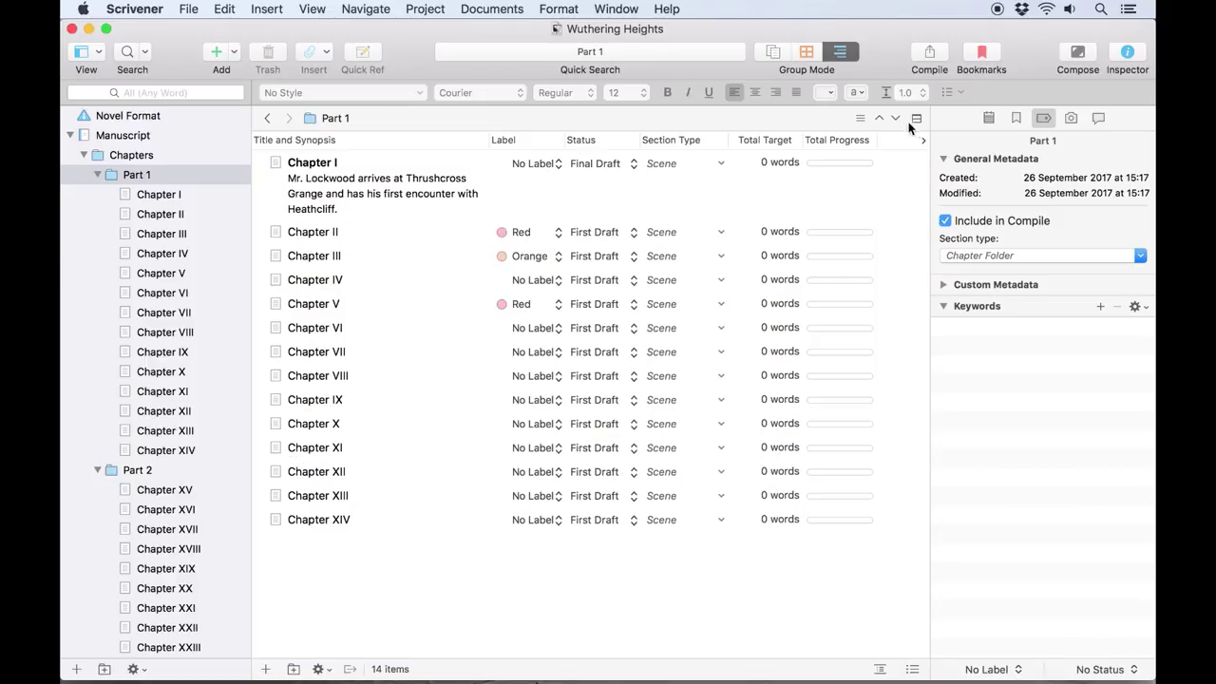
left_click(924, 140)
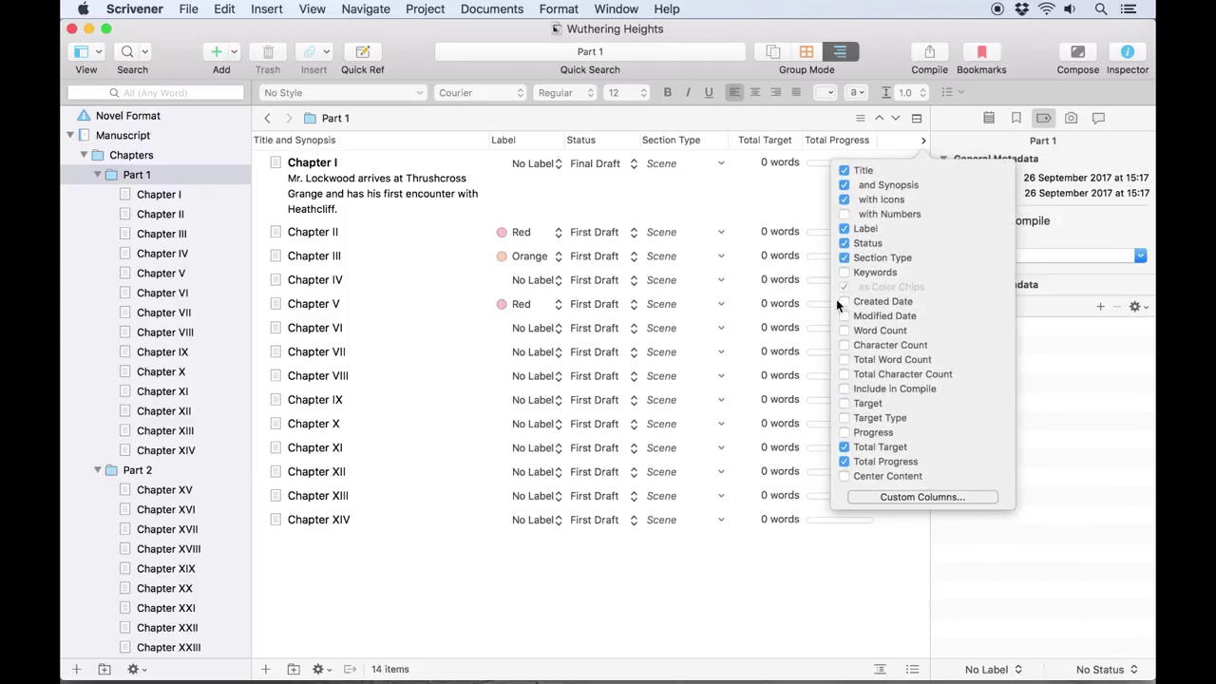
left_click(843, 273)
left_click(775, 201)
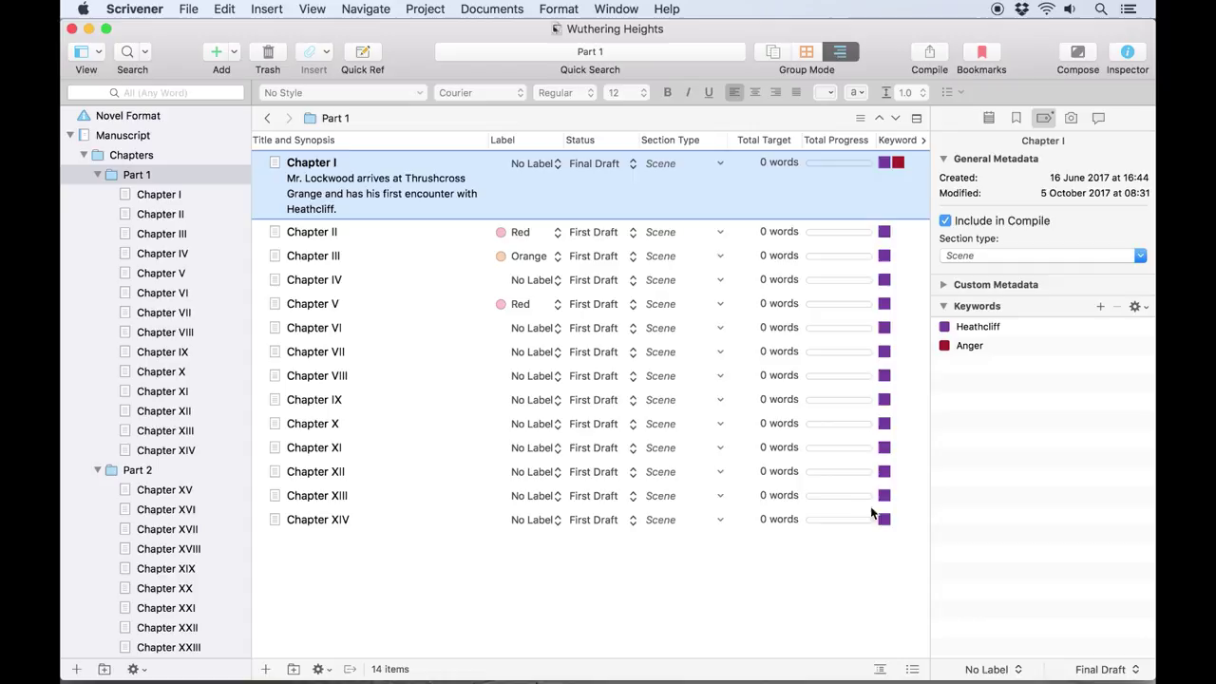
left_click(868, 565)
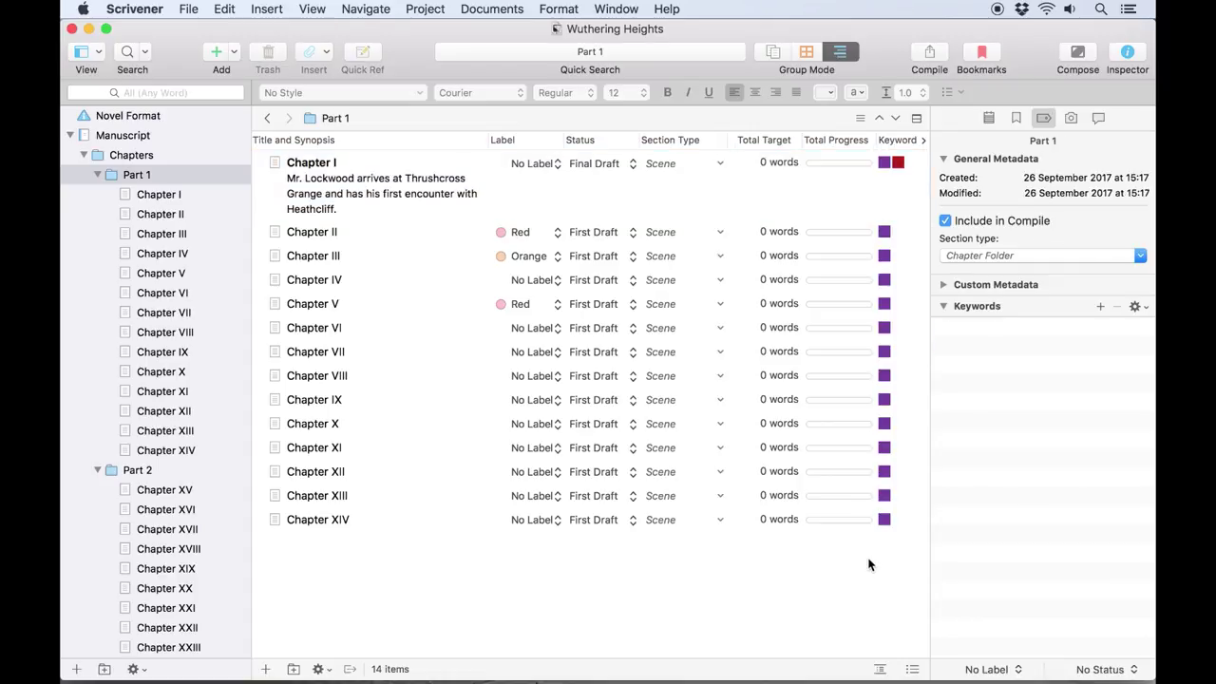